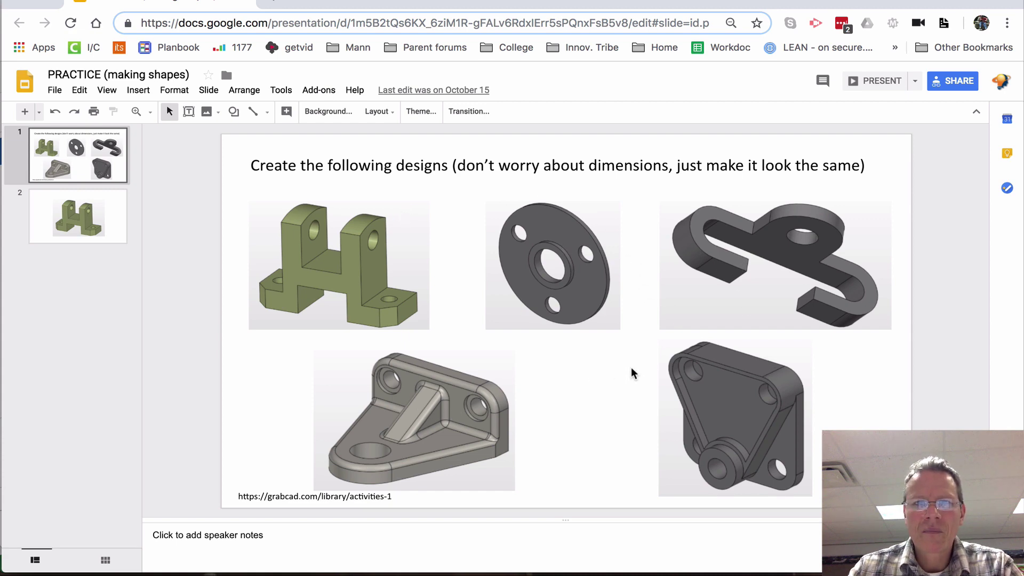
Step: Switch from the Google Slides practice deck to the Onshape documents page in Chrome
key("super+grave")
key("super+grave")
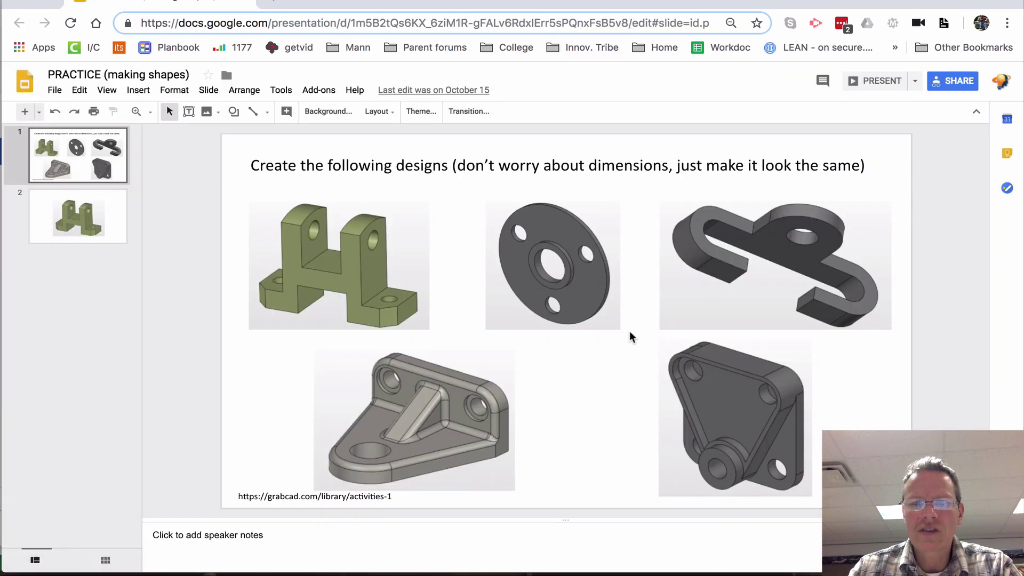
key("super+grave")
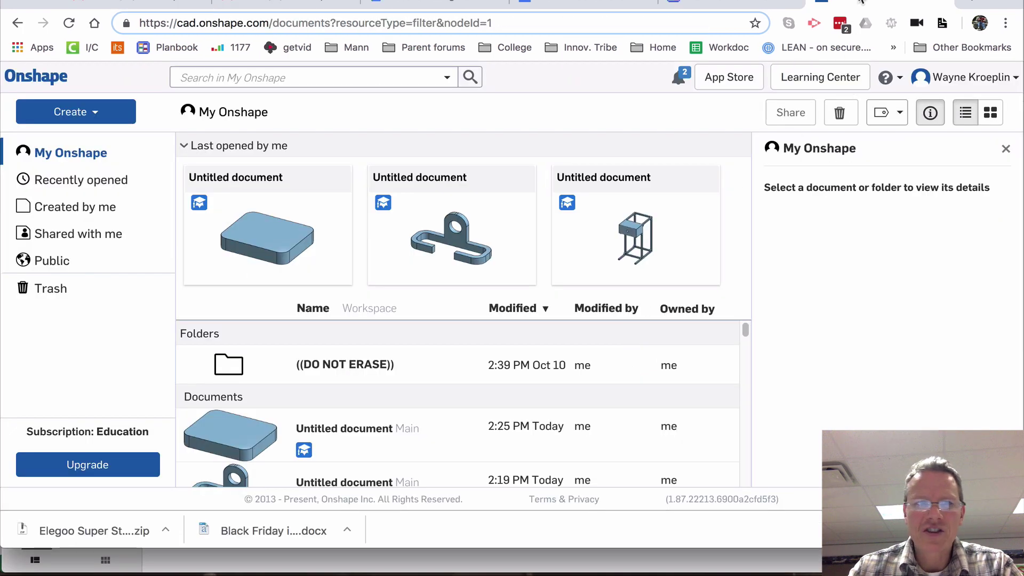
Step: Create a new Onshape document named 'H', checking the reference bracket slide along the way
left_click(95, 113)
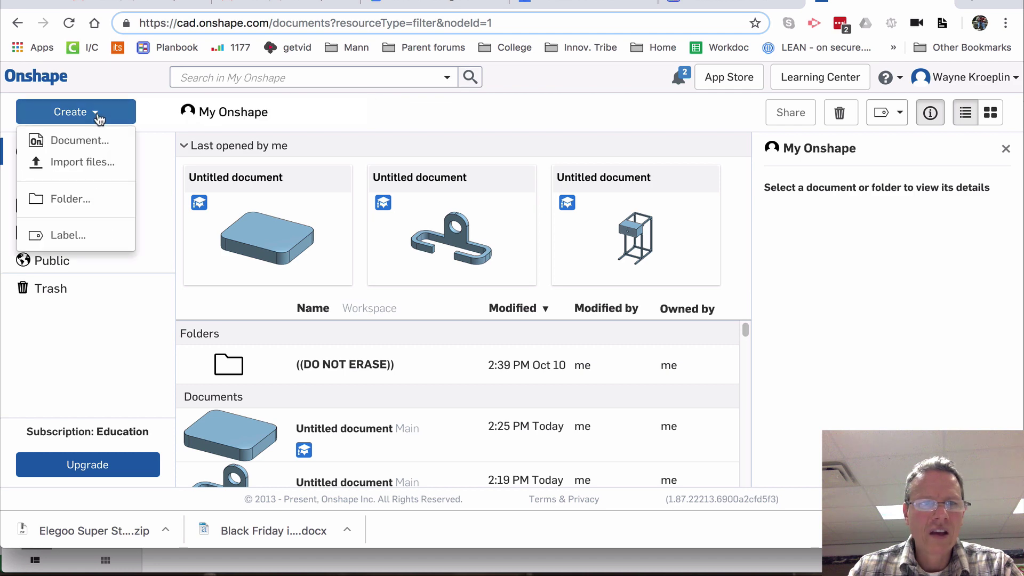
left_click(77, 144)
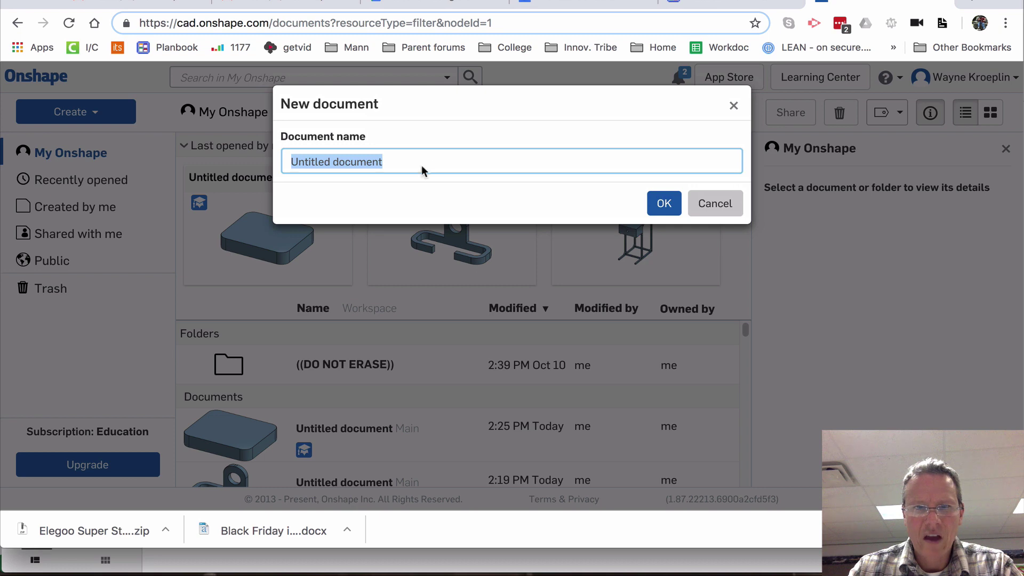
key("super+2")
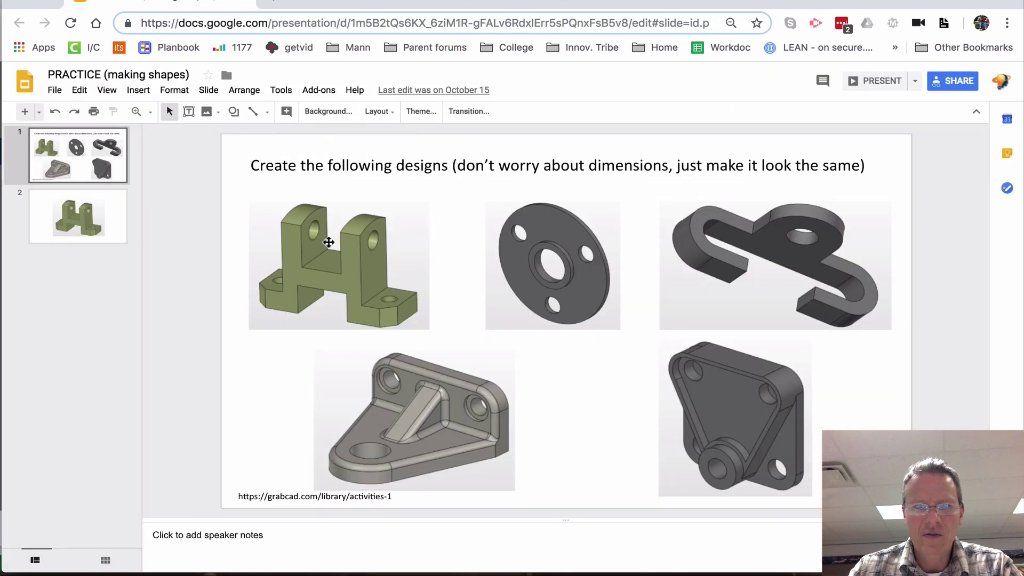
key("super+grave")
type("H")
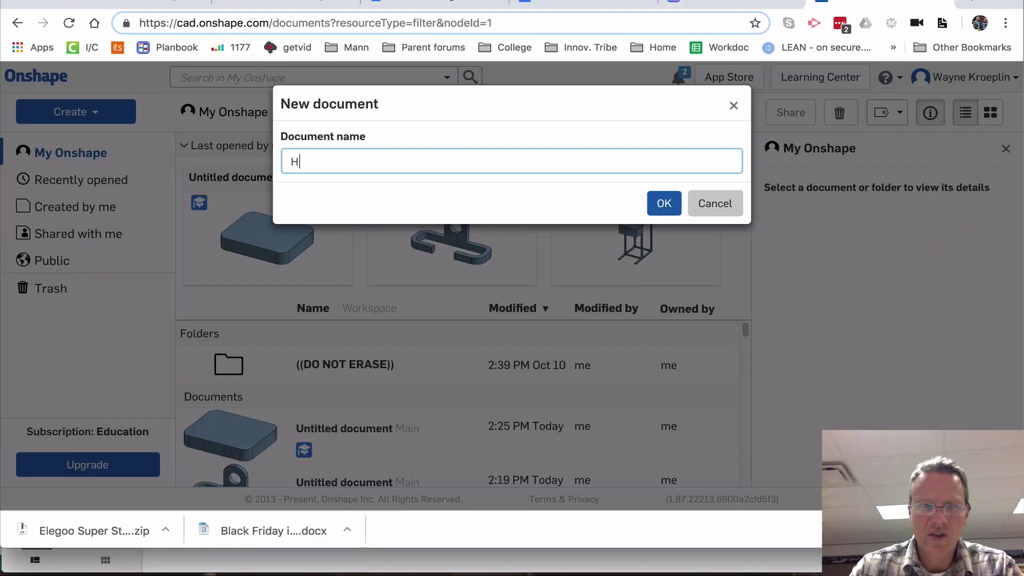
left_click(664, 203)
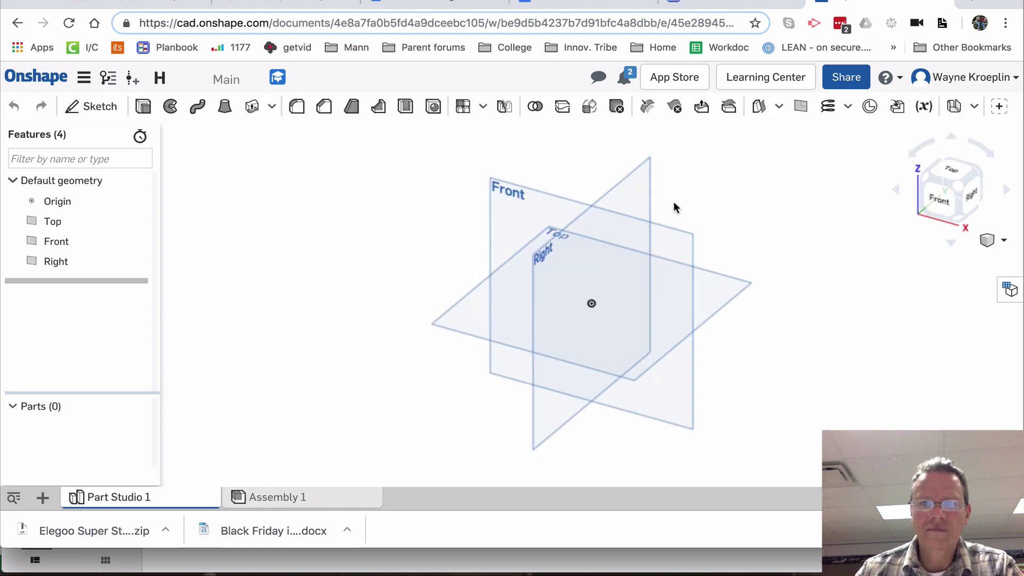
Step: Review the reference bracket design, then select the Front plane for sketching
key("super+2")
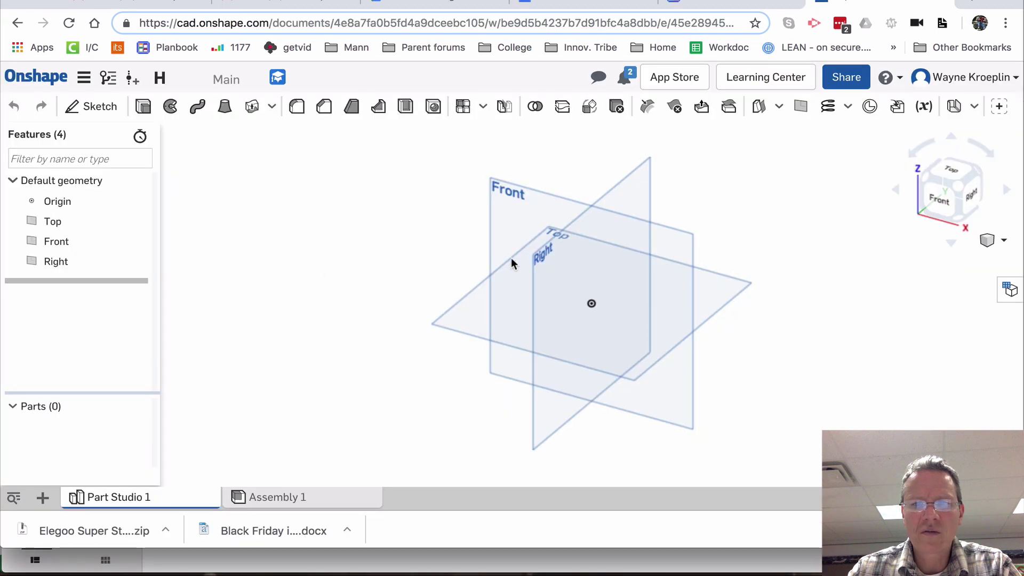
left_click(523, 207)
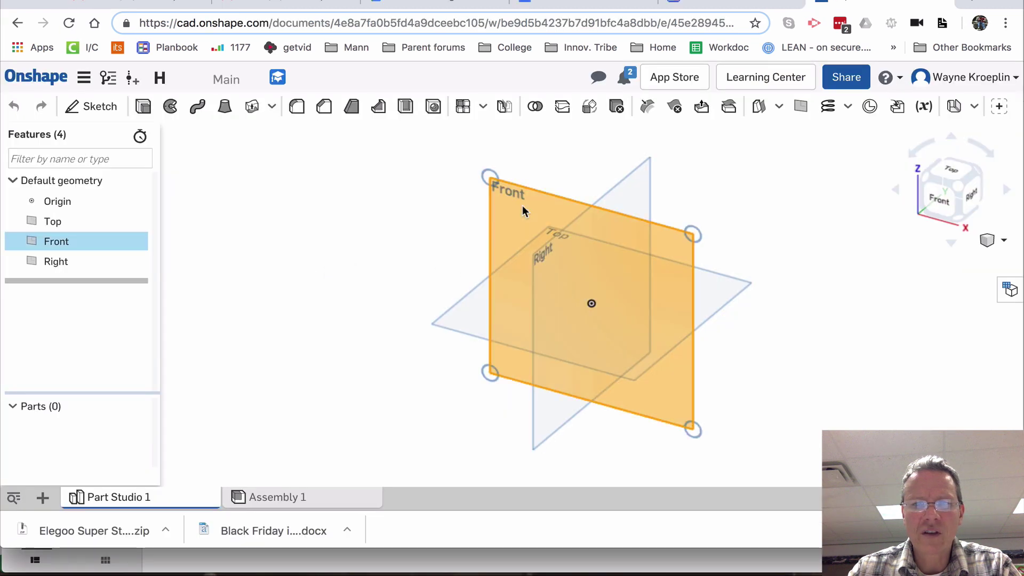
Step: Start Sketch 1 on the Front plane, viewed normal with the reference planes hidden
left_click(91, 106)
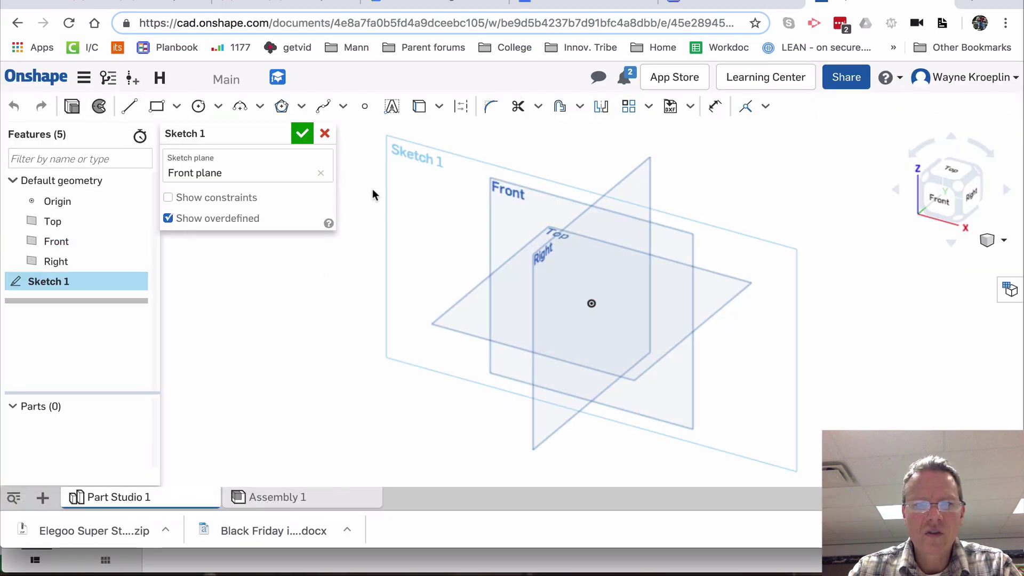
key("n")
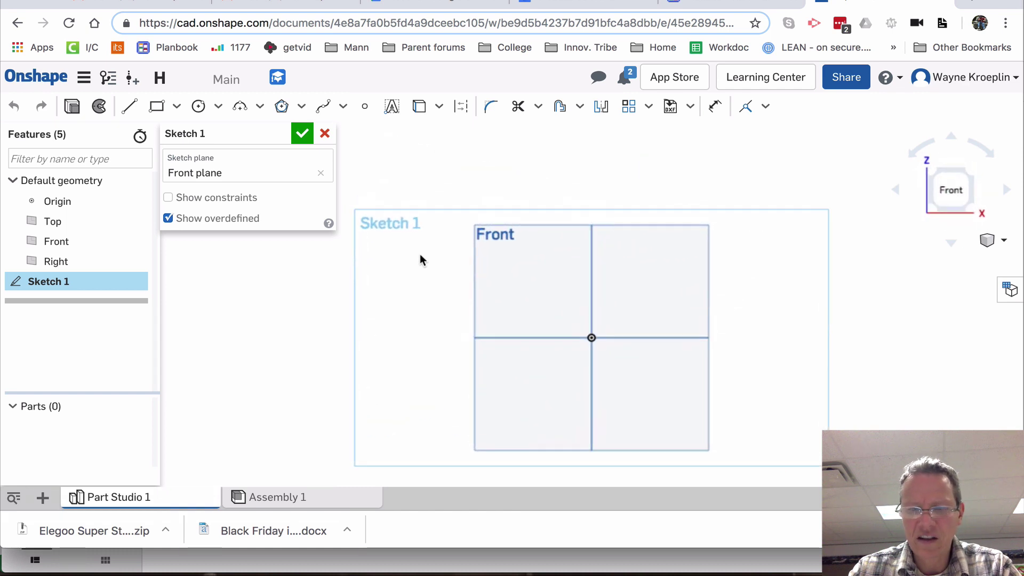
key("p")
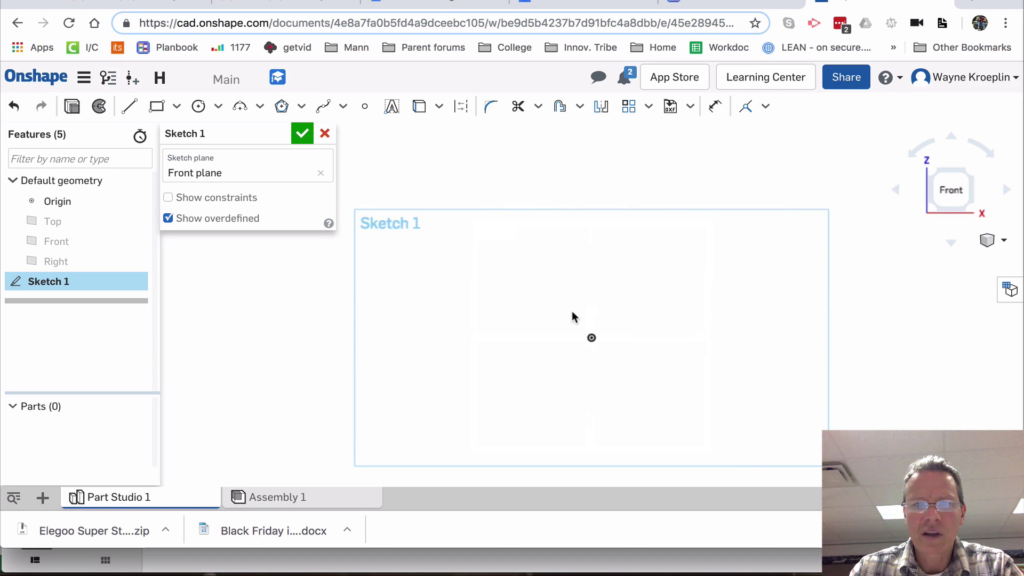
key("super+2")
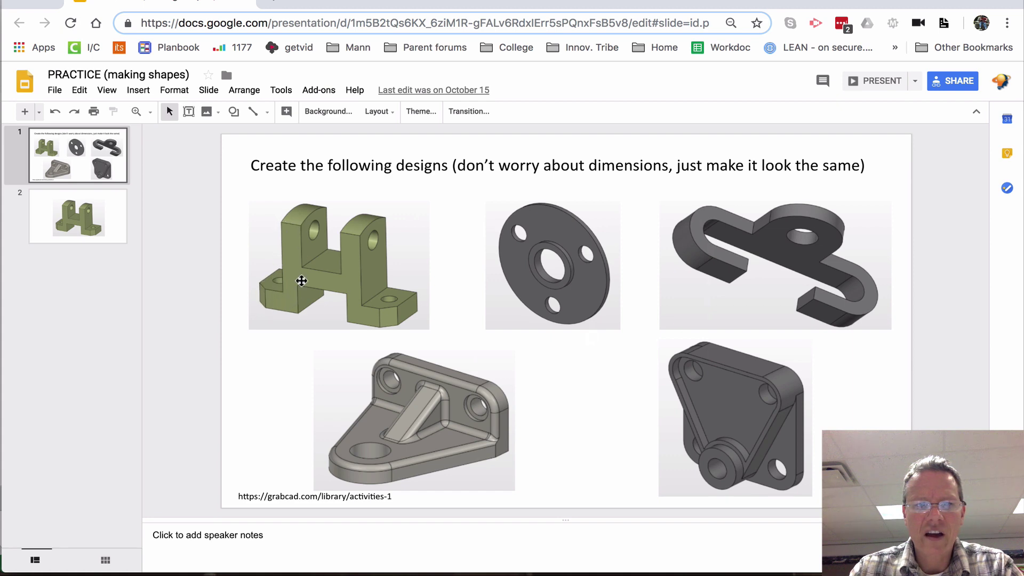
key("super+grave")
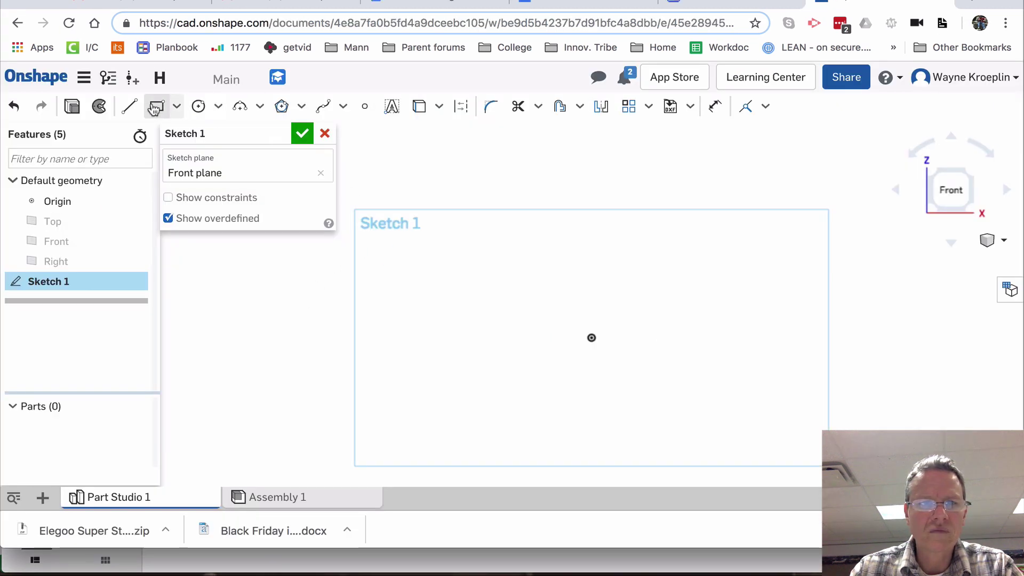
Step: Draw a closed L-shaped line outline of the left foot and tall upright
left_click(129, 106)
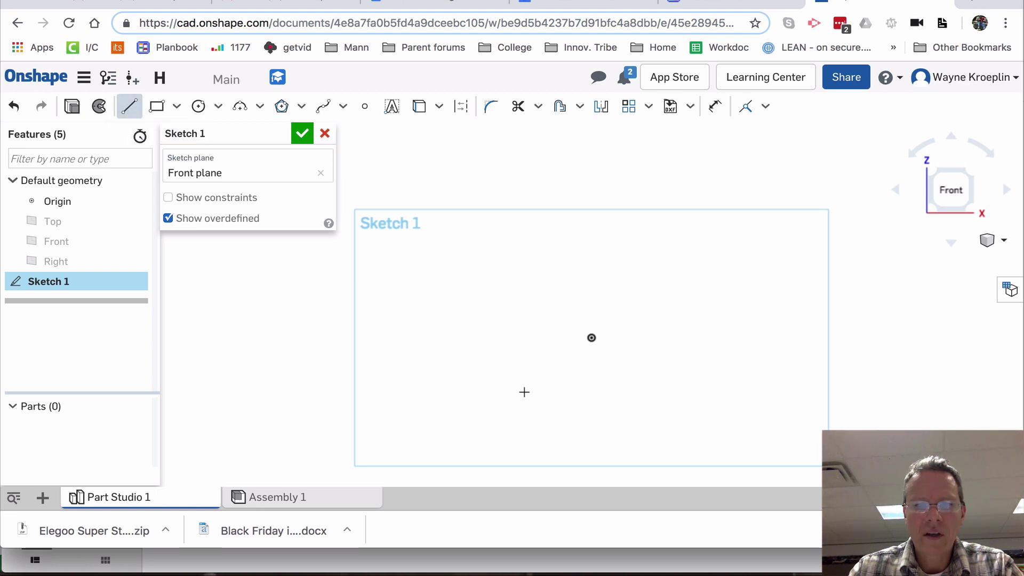
left_click(525, 391)
left_click(472, 391)
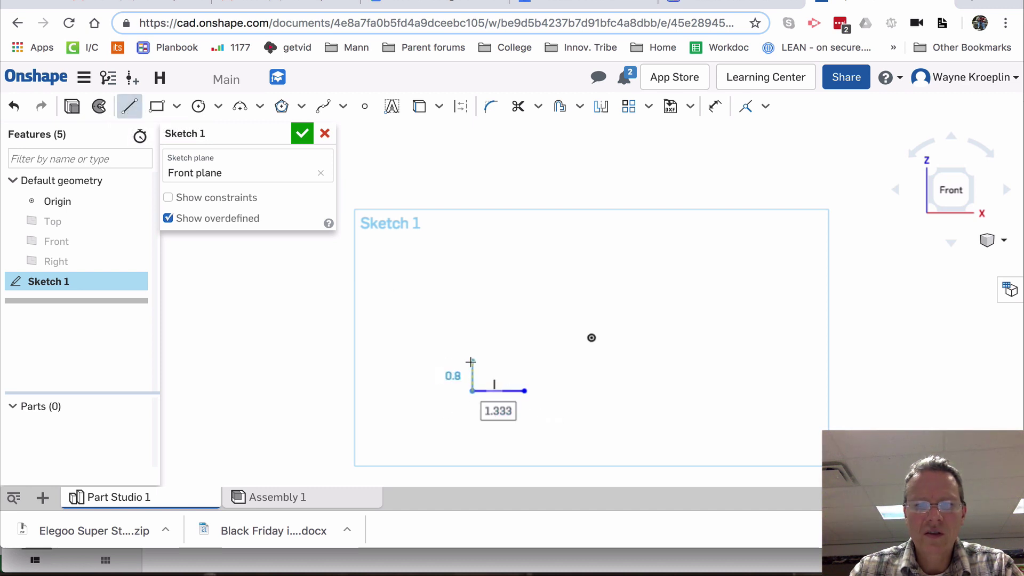
left_click(472, 361)
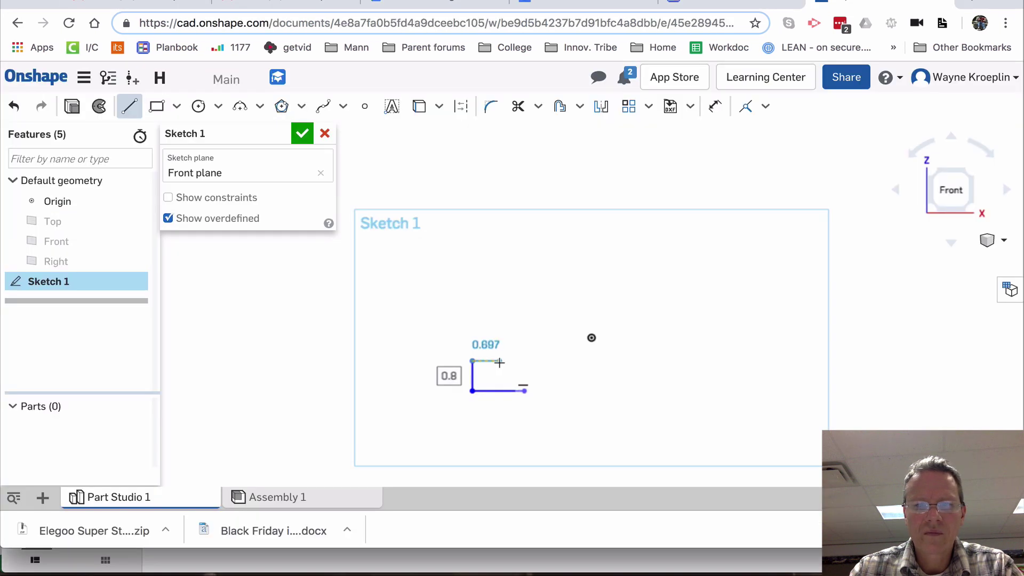
left_click(499, 362)
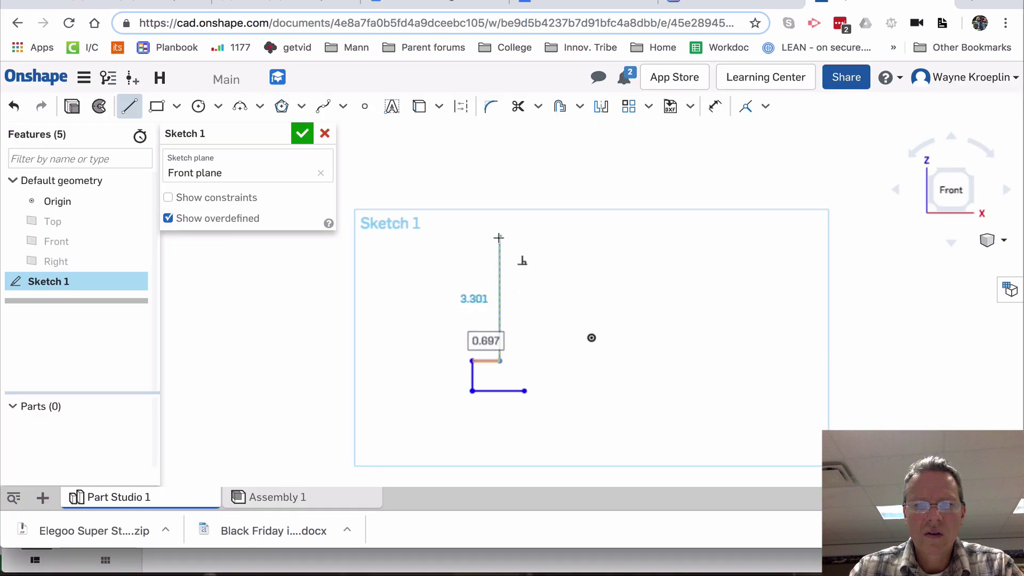
left_click(499, 236)
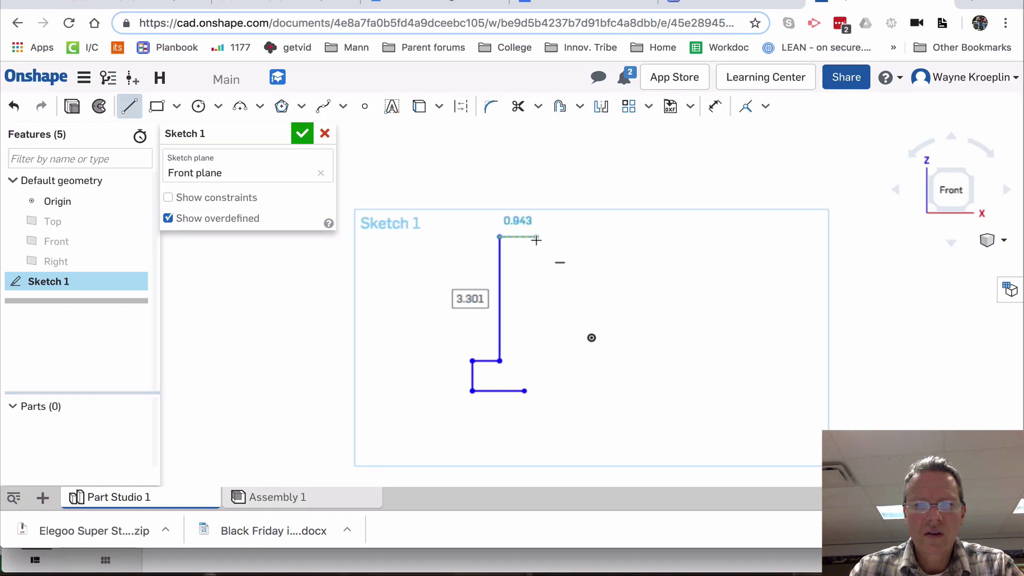
left_click(536, 237)
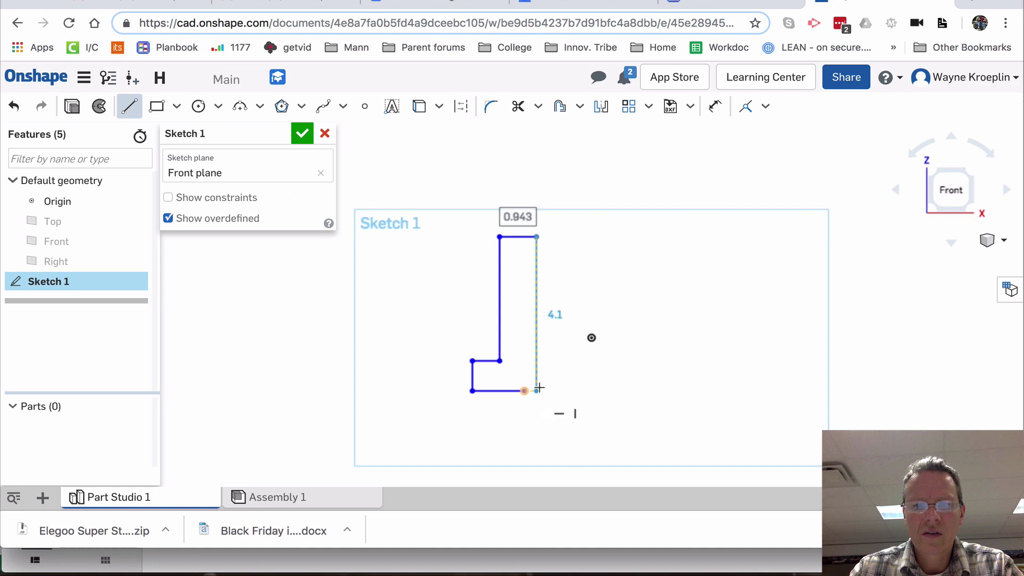
left_click(537, 390)
left_click(525, 391)
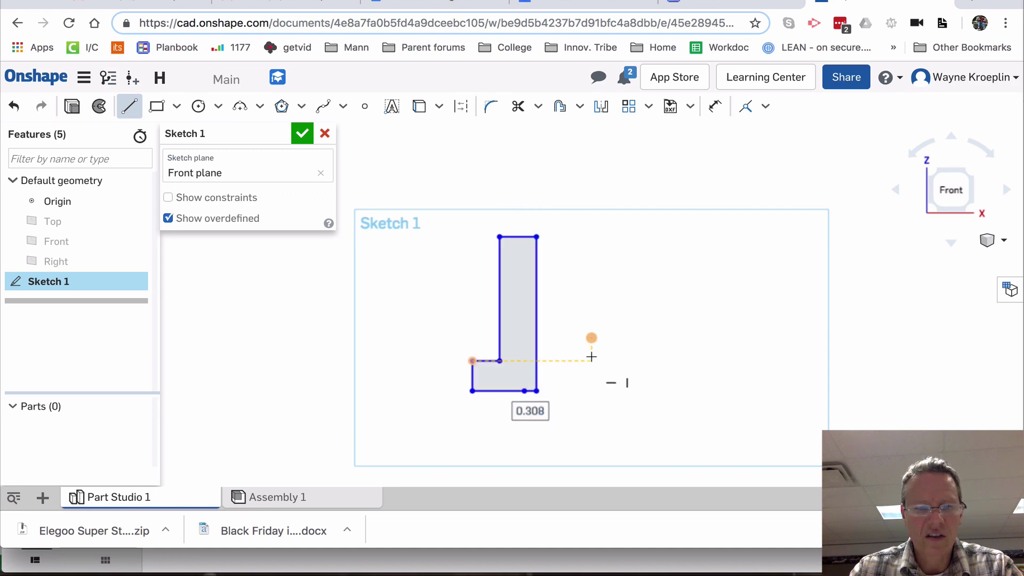
key("Escape")
Step: Close the mouse settings window and compare the sketch with the reference slide
key("super+Tab")
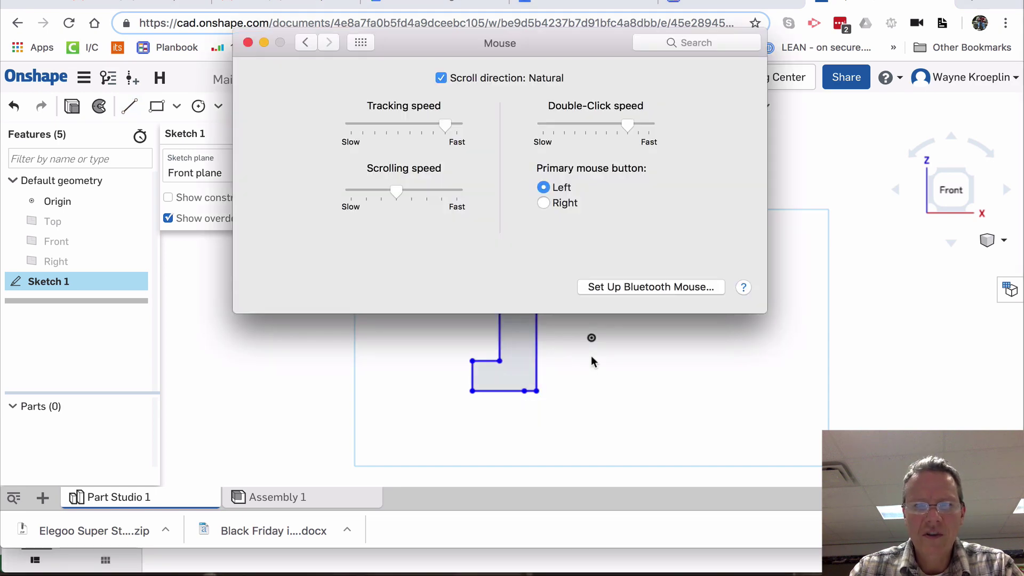
key("super+Tab")
key("super+grave")
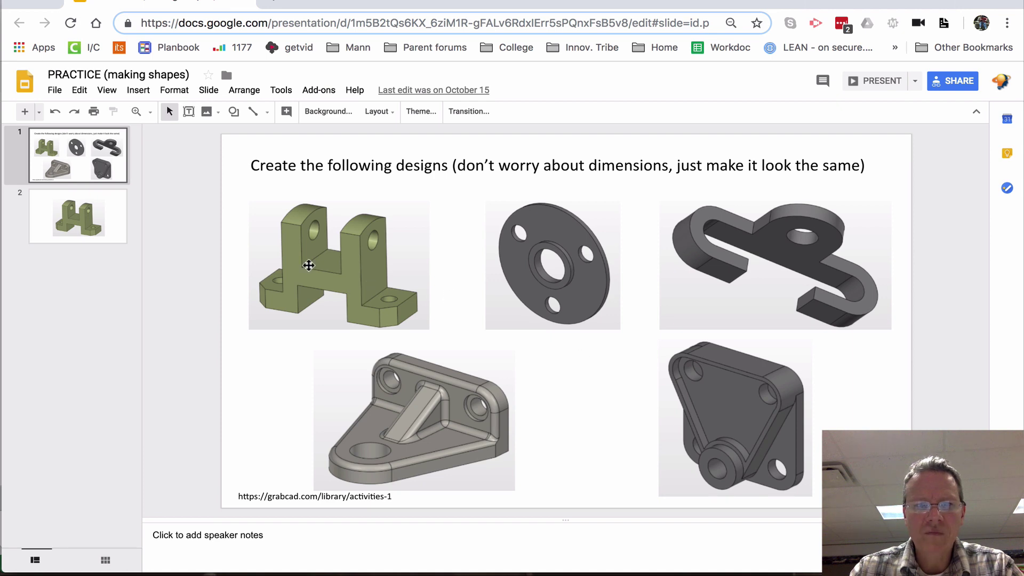
key("super+grave")
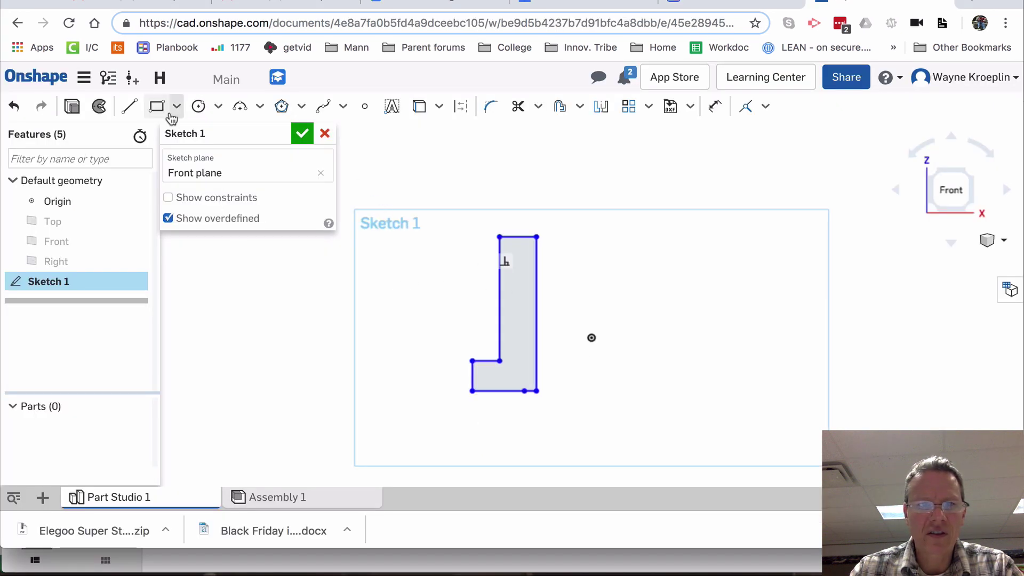
Step: Draw a small rectangle off the upright's right side to start the crossbar
left_click(134, 110)
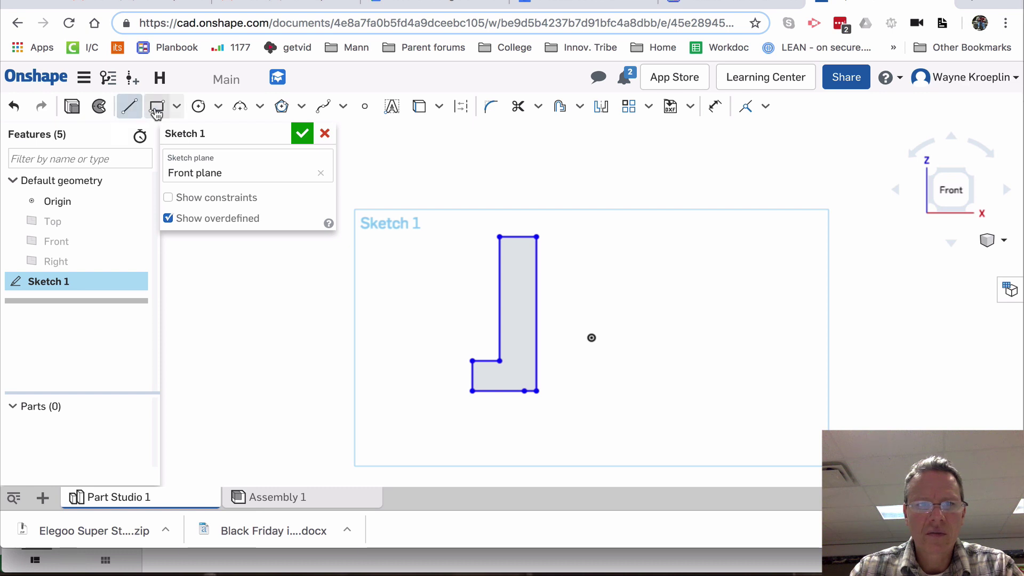
left_click(157, 107)
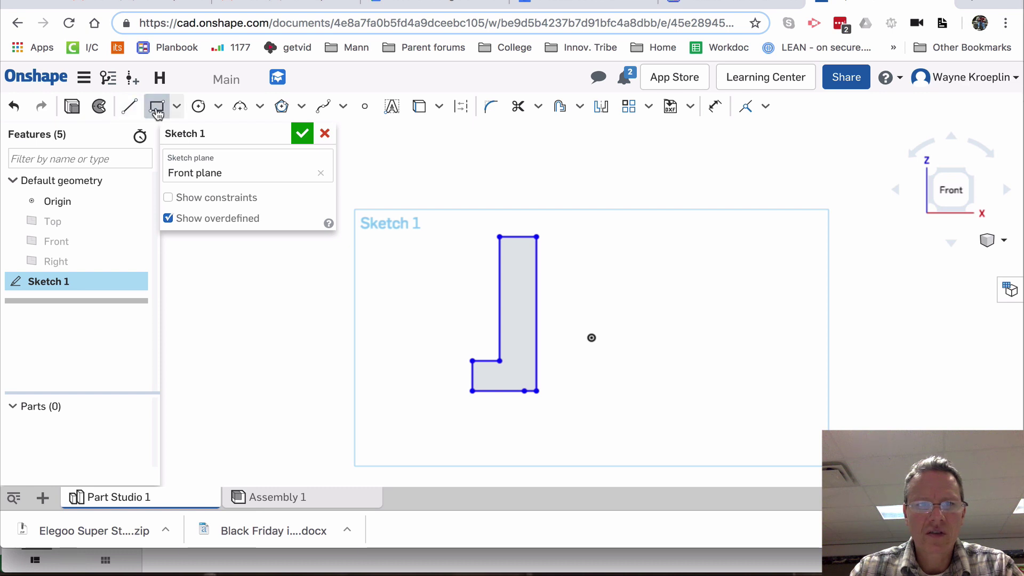
left_click(537, 313)
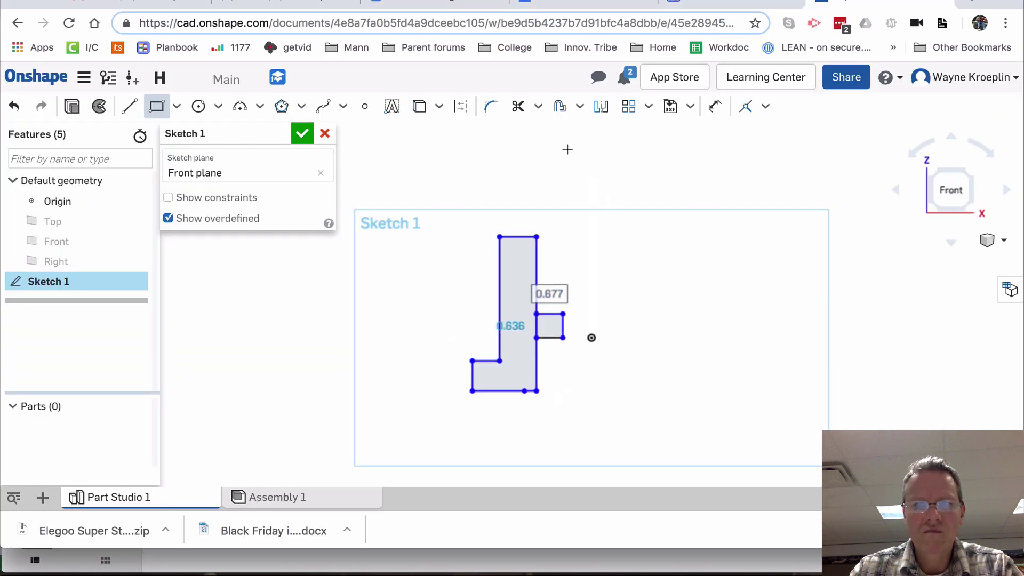
left_click(518, 106)
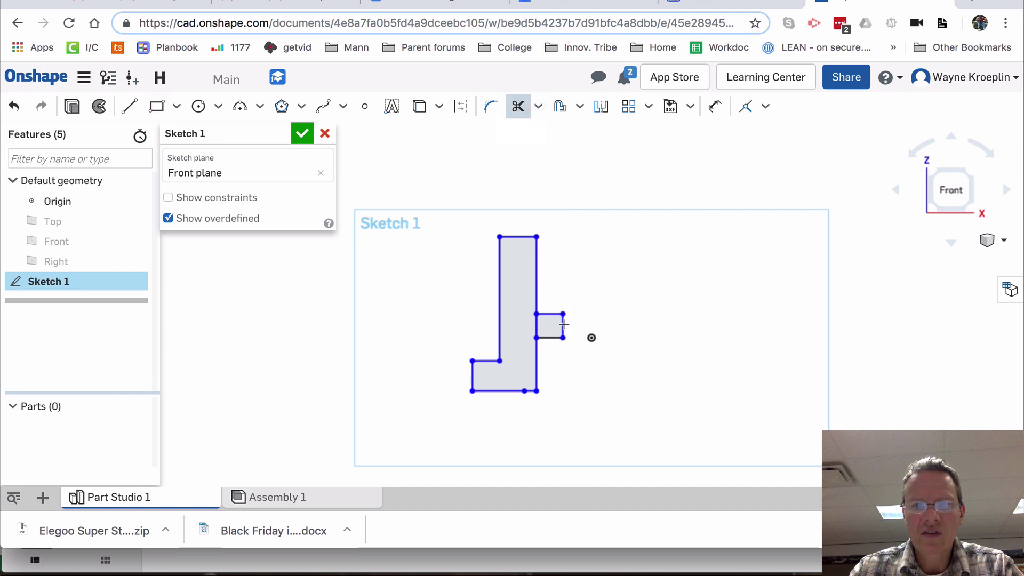
Step: Trim the upright's lower right edge and redraw lines joining the bottom line to the square's corner
left_click(536, 366)
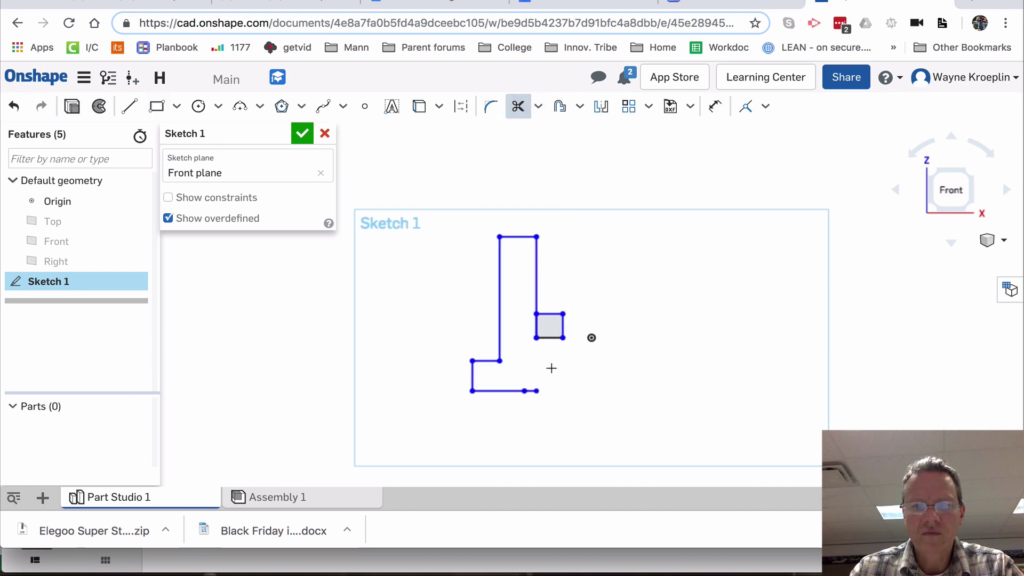
left_click(531, 391)
left_click(128, 106)
left_click(525, 391)
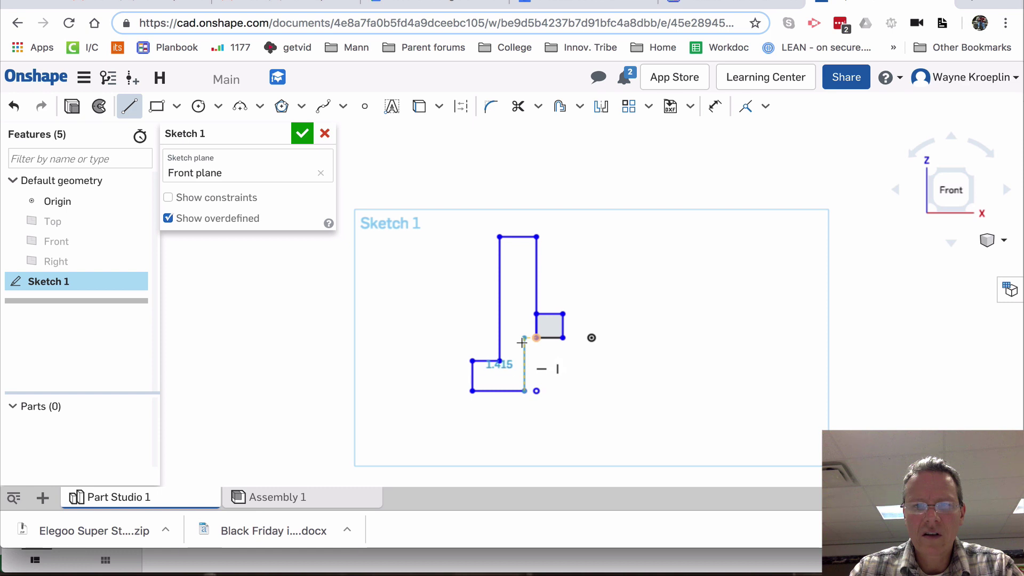
left_click(525, 338)
left_click(537, 338)
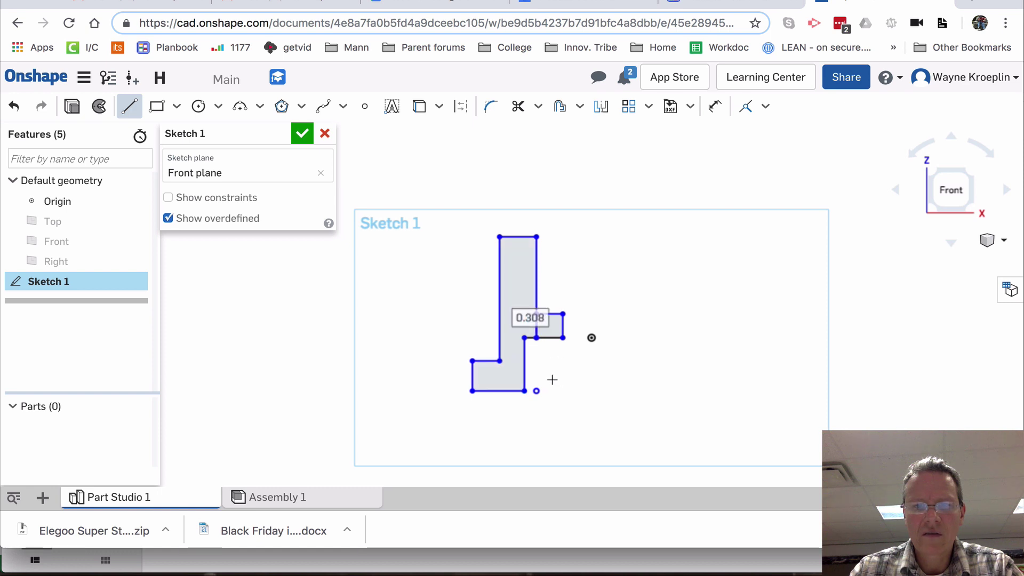
key("Escape")
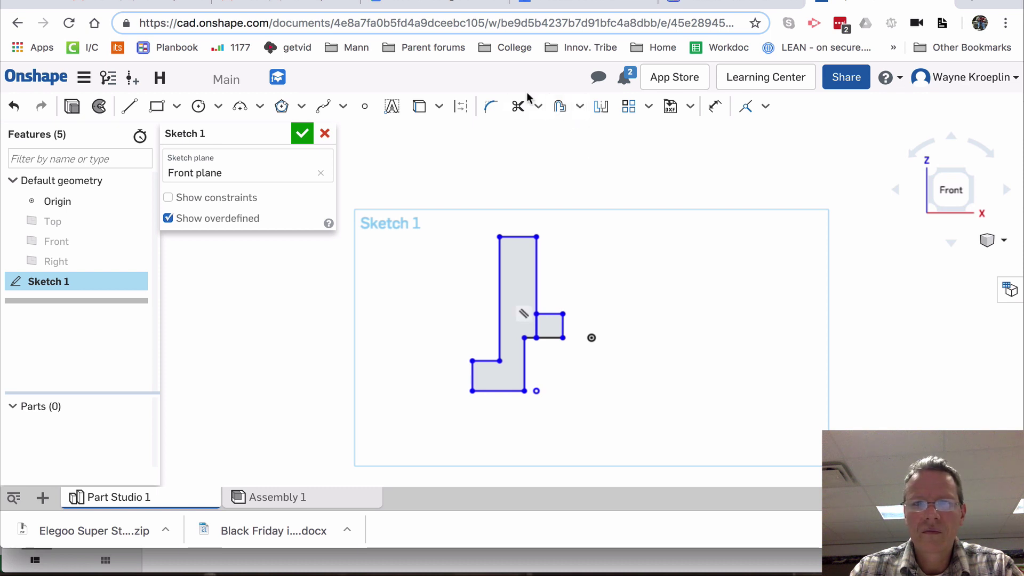
Step: Trim the short inner horizontal and vertical segments so the half H is one profile
left_click(519, 106)
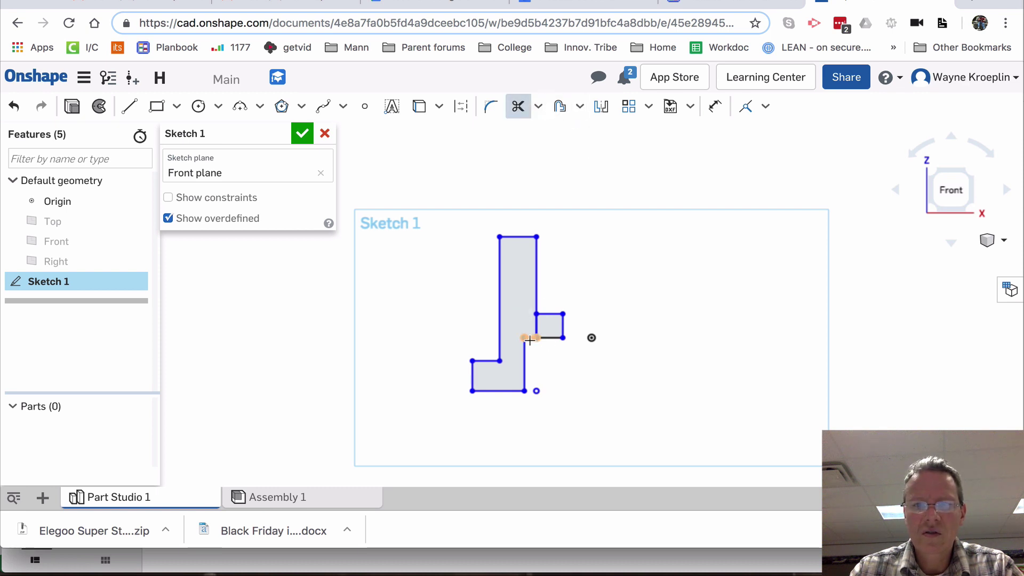
left_click(529, 340)
left_click(536, 328)
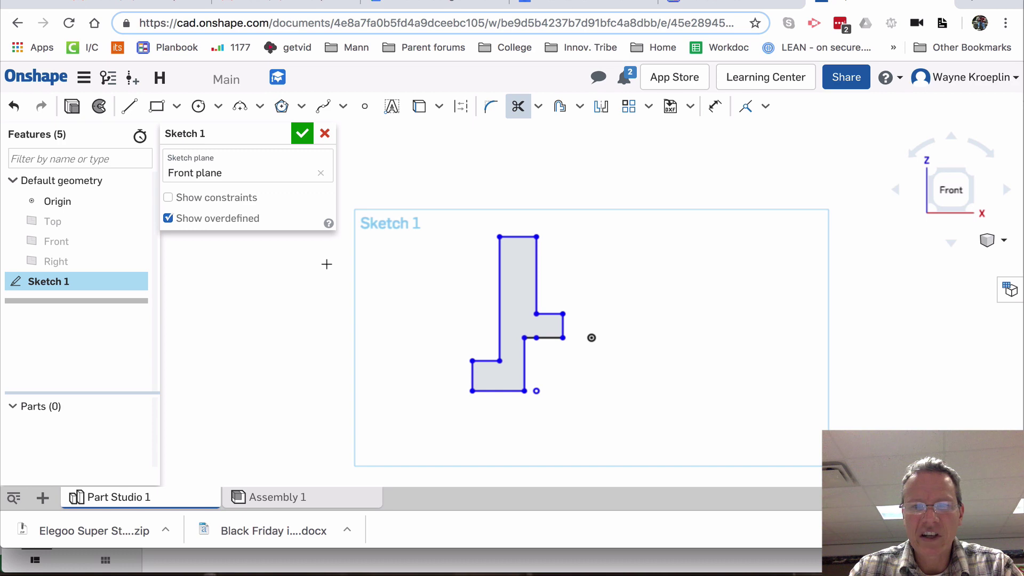
key("super+grave")
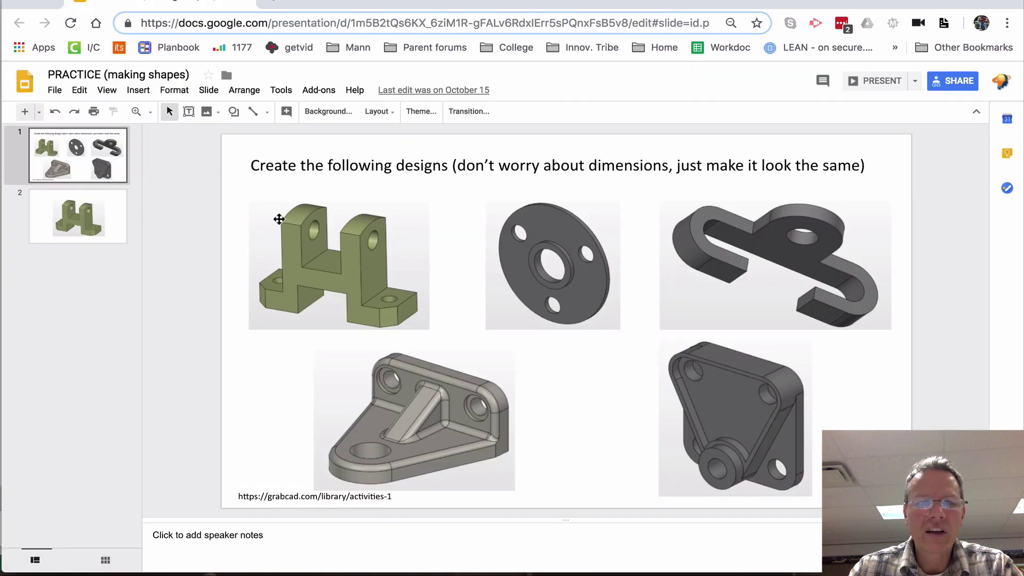
key("super+grave")
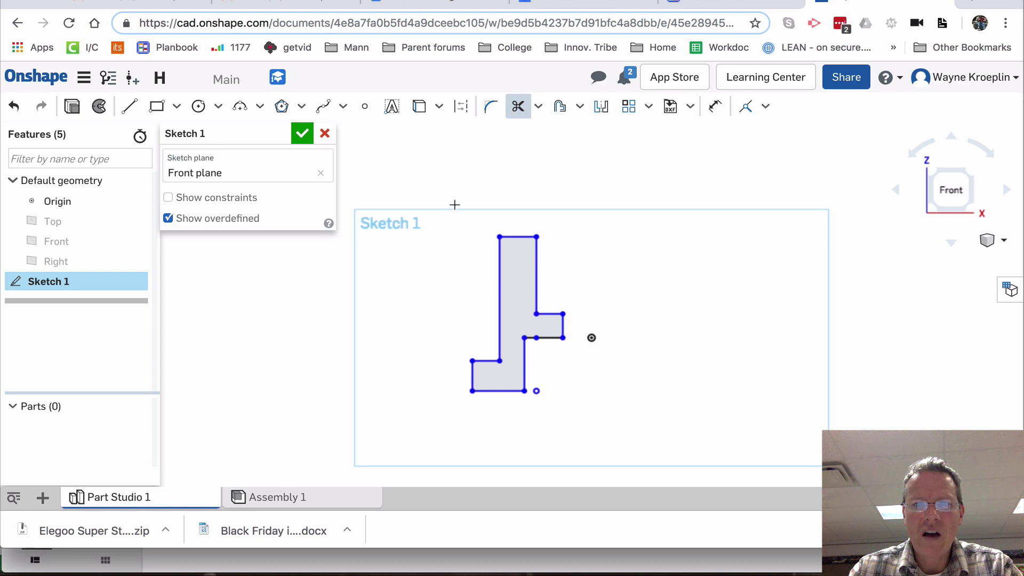
left_click(605, 115)
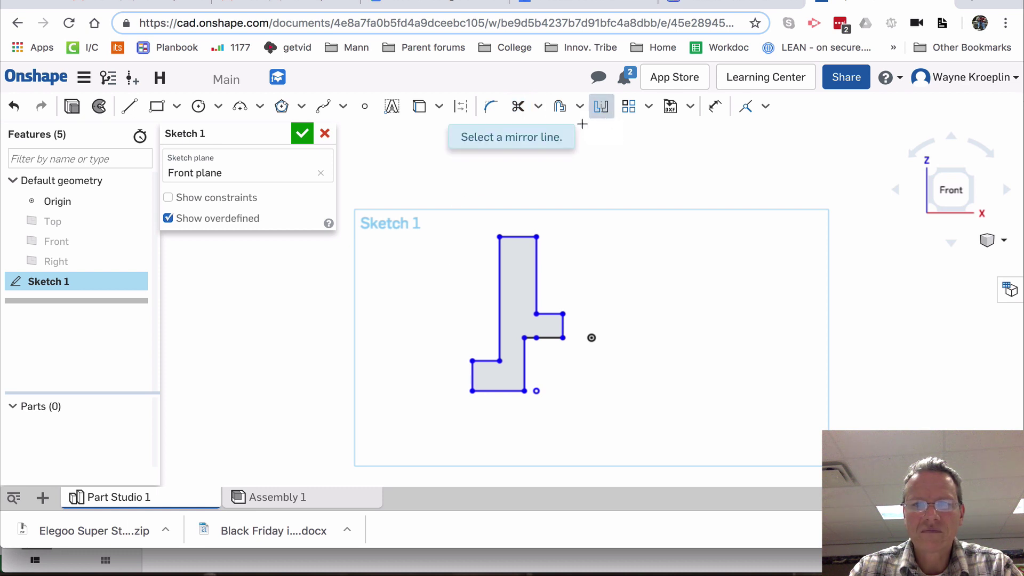
left_click(564, 325)
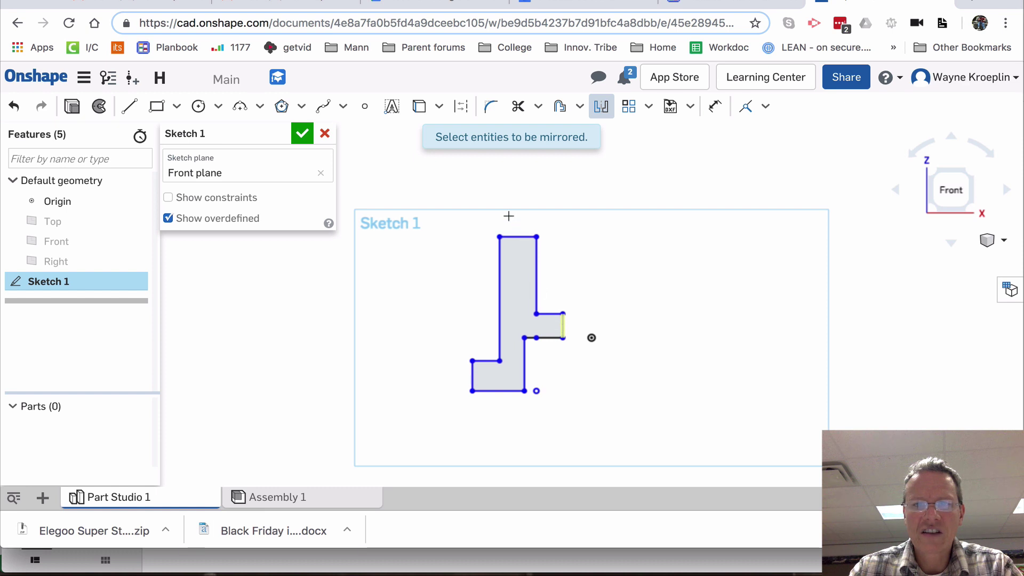
mouse_move(441, 218)
left_mouse_down()
mouse_move(555, 331)
mouse_move(560, 416)
left_mouse_up()
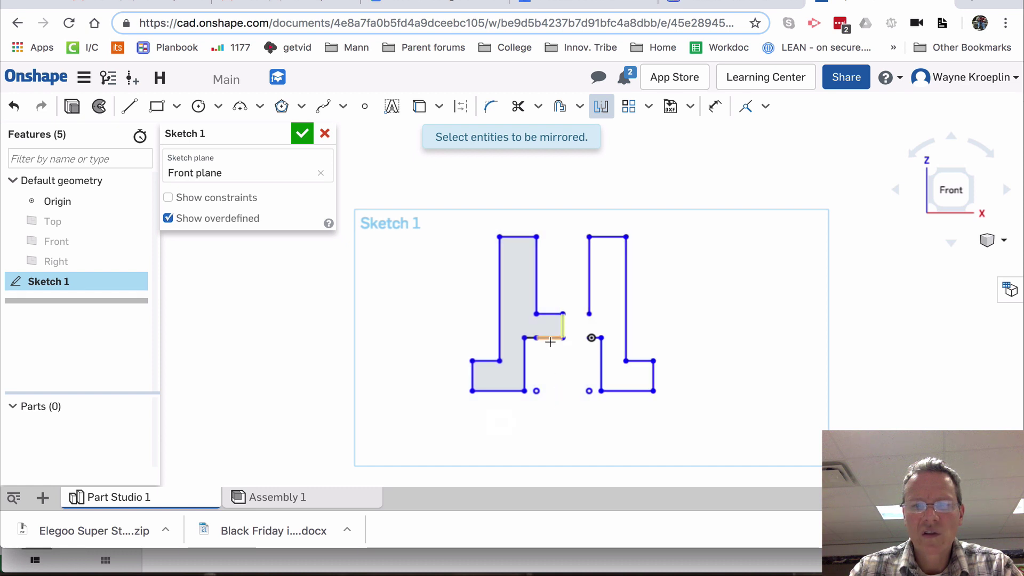
left_click(550, 315)
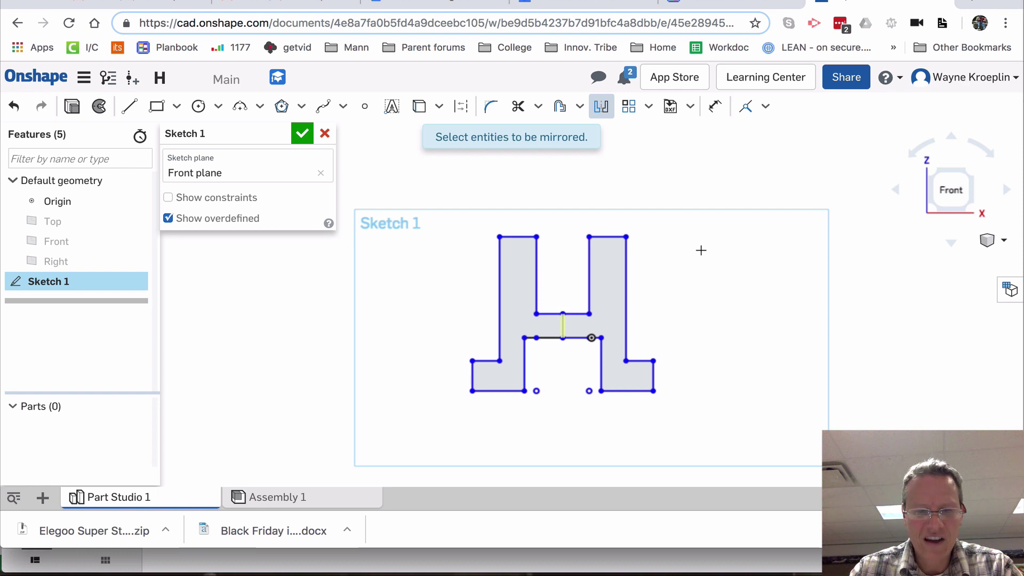
key("ctrl+z")
key("ctrl+z")
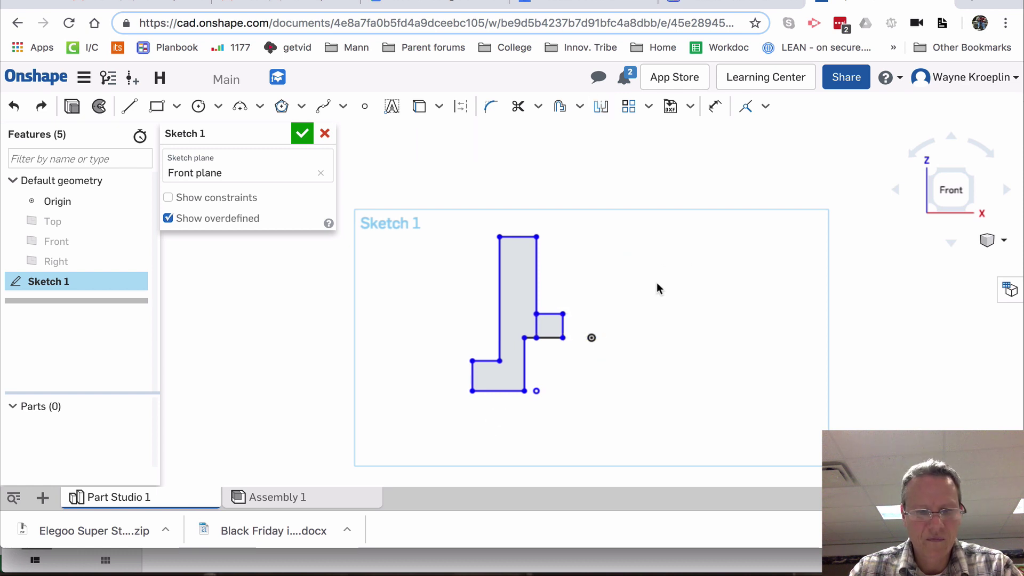
key("ctrl+z")
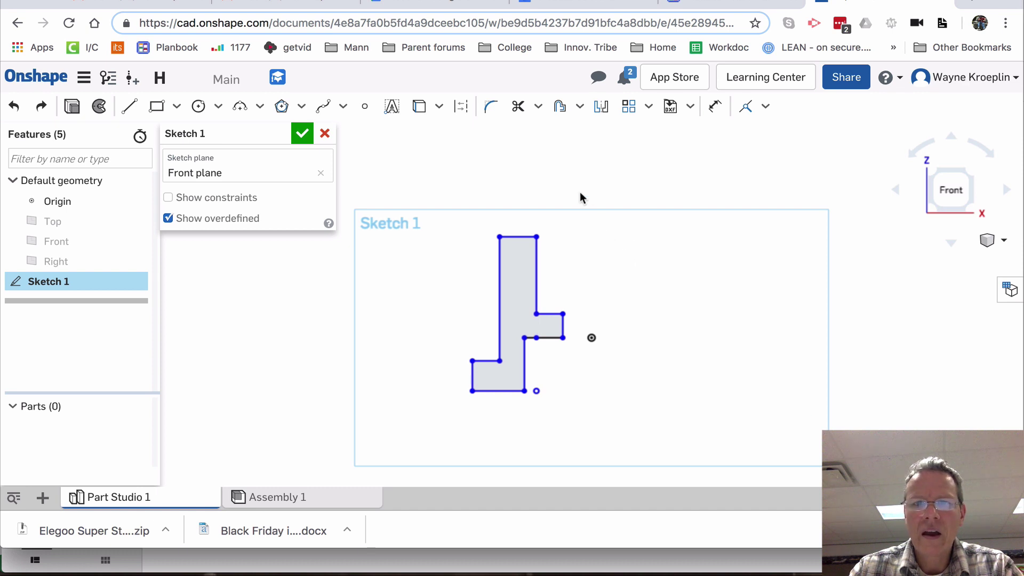
Step: Try mirroring the upright's edges across a picked line, then undo the mistaken mirror
left_click(601, 109)
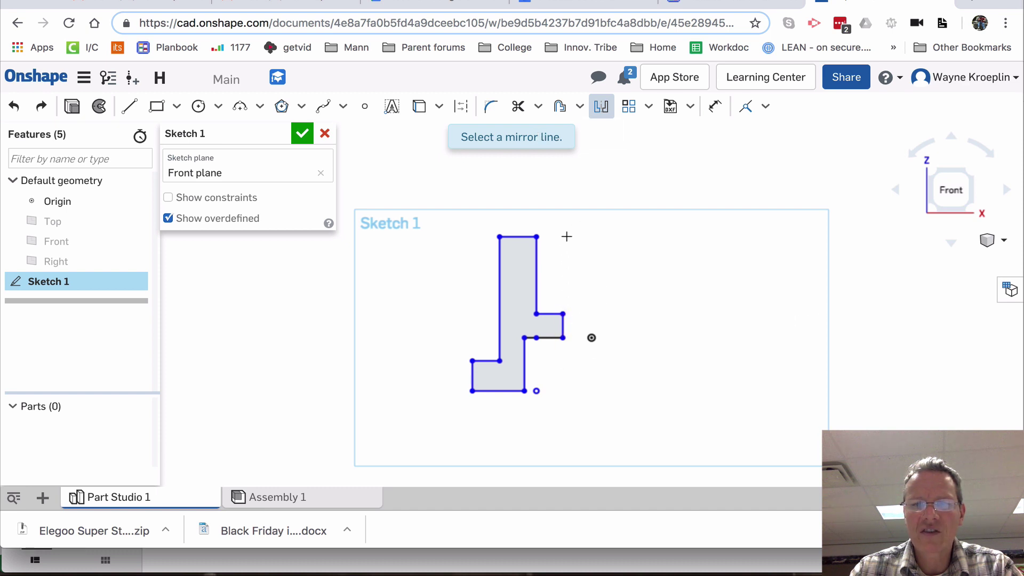
left_click(562, 327)
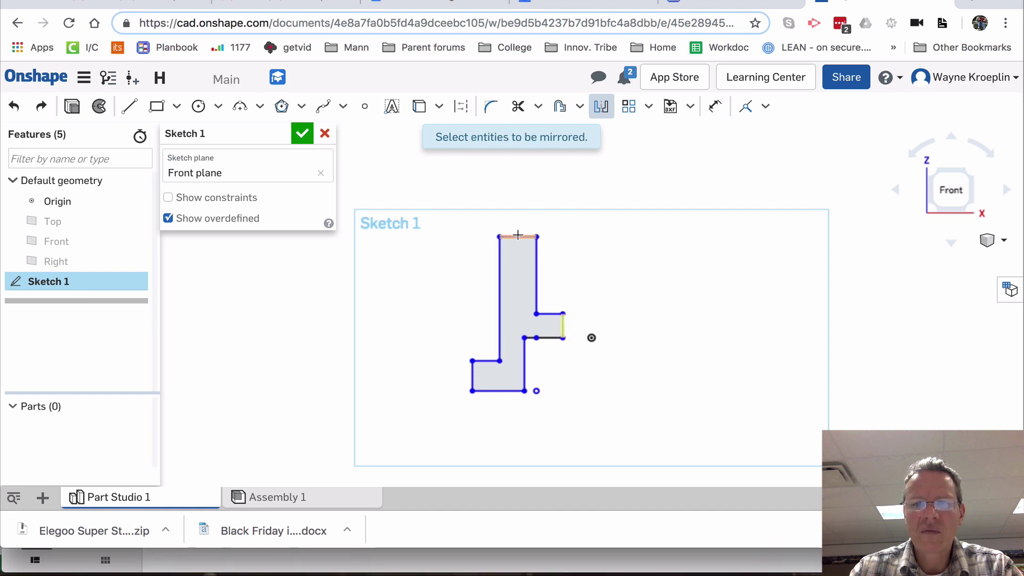
left_click(499, 276)
left_click(520, 242)
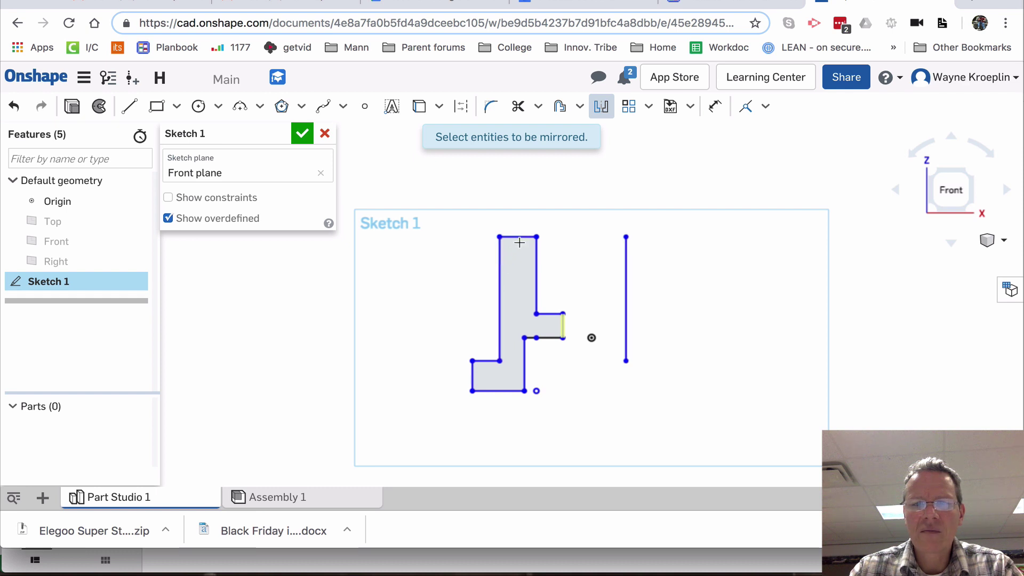
key("ctrl+z")
key("ctrl+z")
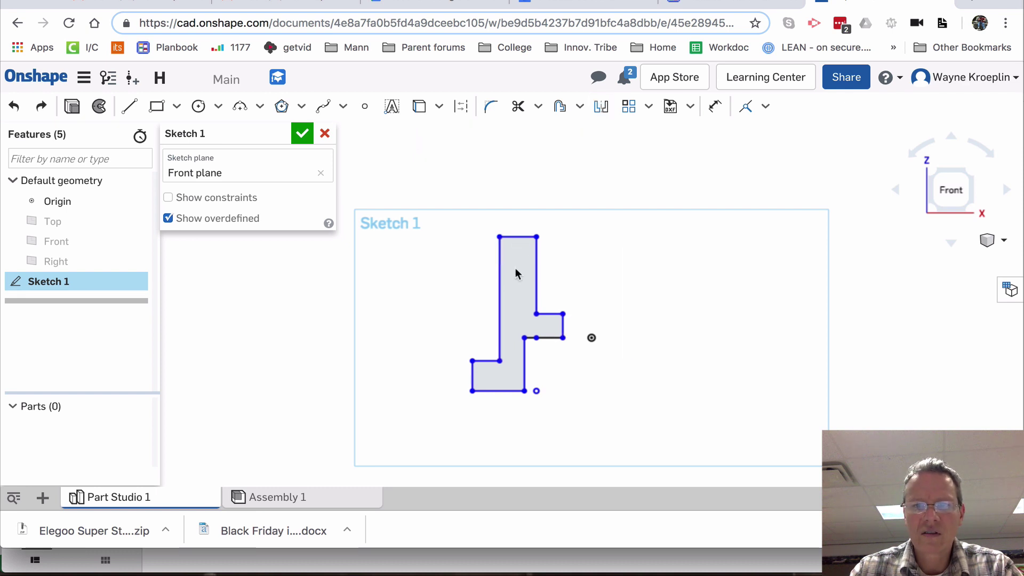
Step: Mirror the whole half profile across the short vertical line and finish Sketch 1
left_click(600, 107)
left_click(561, 333)
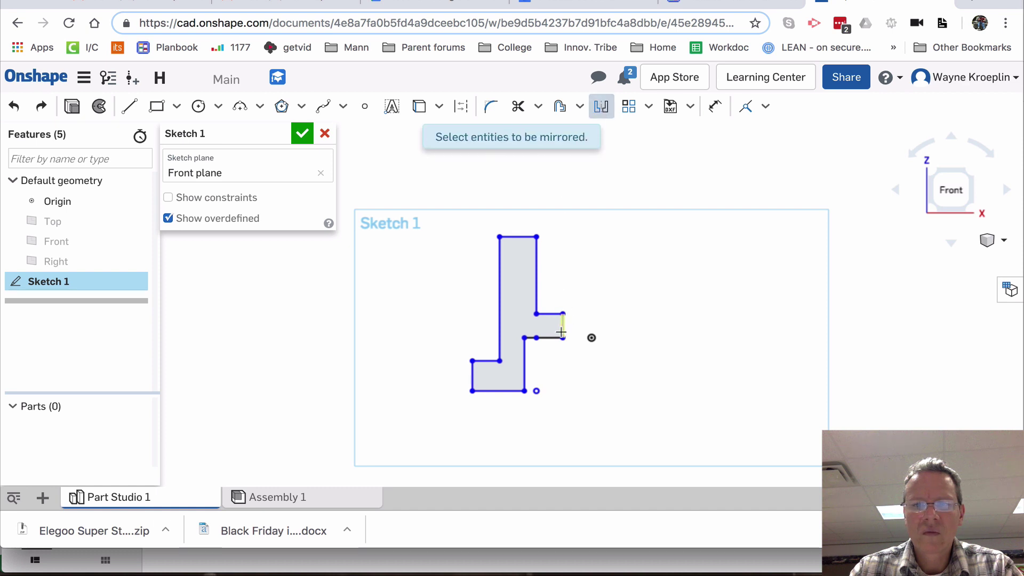
mouse_move(433, 215)
left_mouse_down()
mouse_move(548, 404)
mouse_move(571, 421)
left_mouse_up()
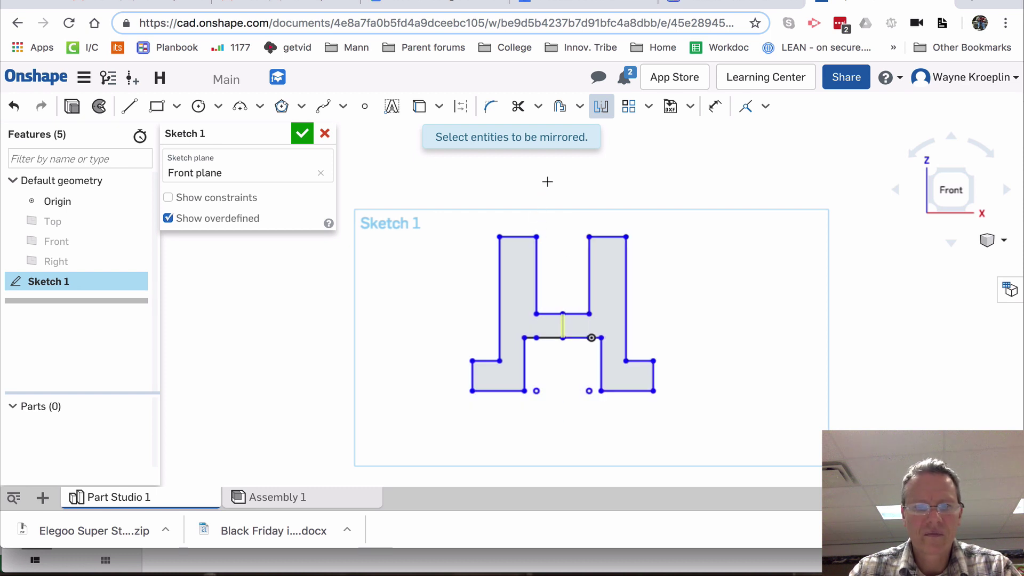
key("Escape")
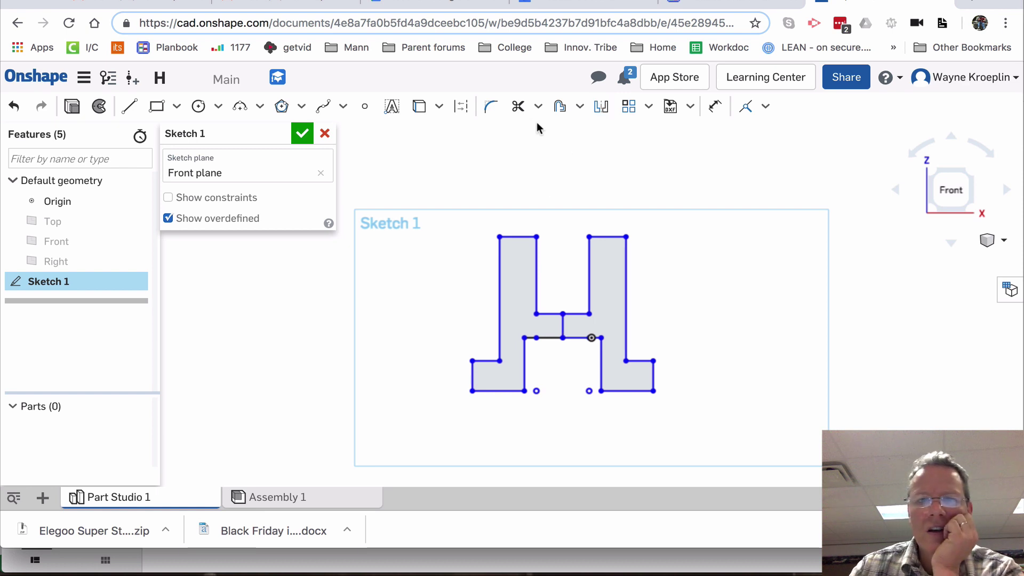
left_click(516, 107)
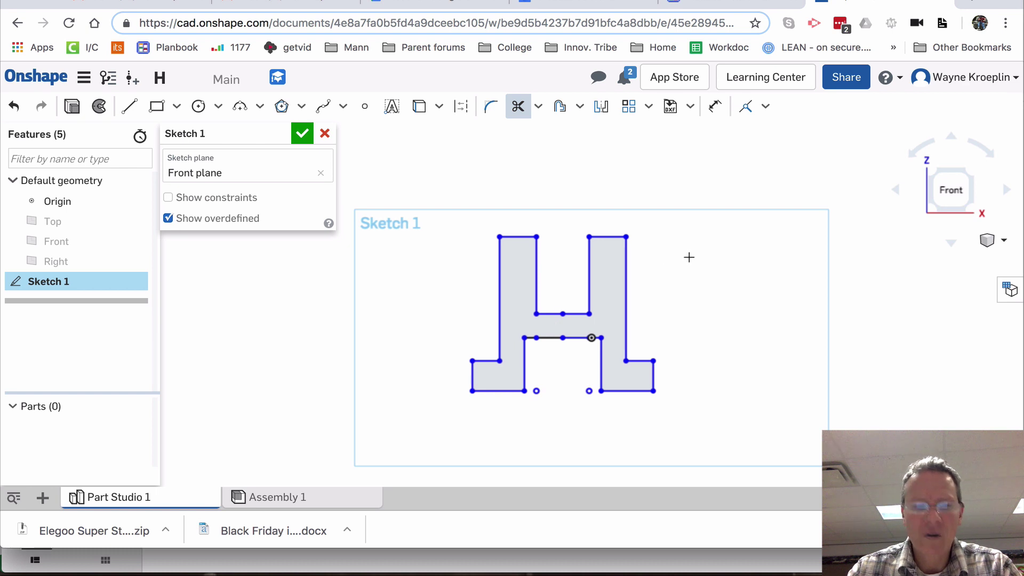
key("Escape")
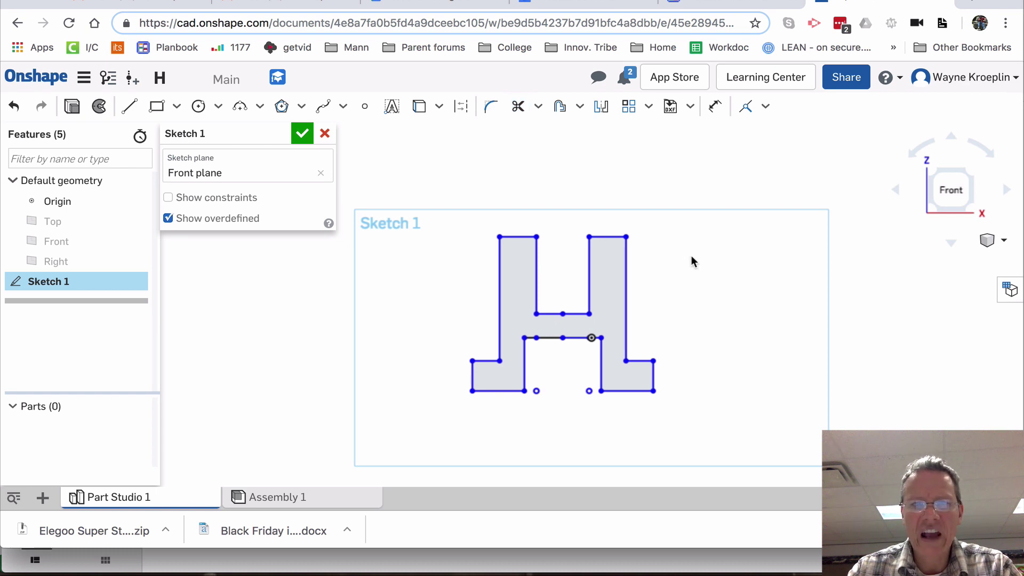
left_click(302, 133)
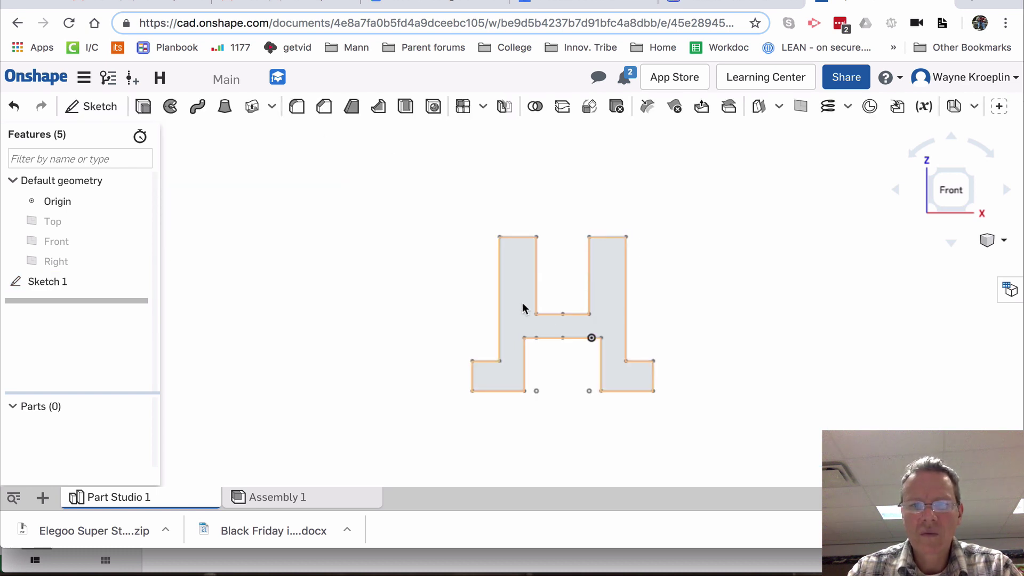
Step: Extrude the H sketch region into a solid part 2.82 in deep
right_click_drag(523, 303, 517, 288)
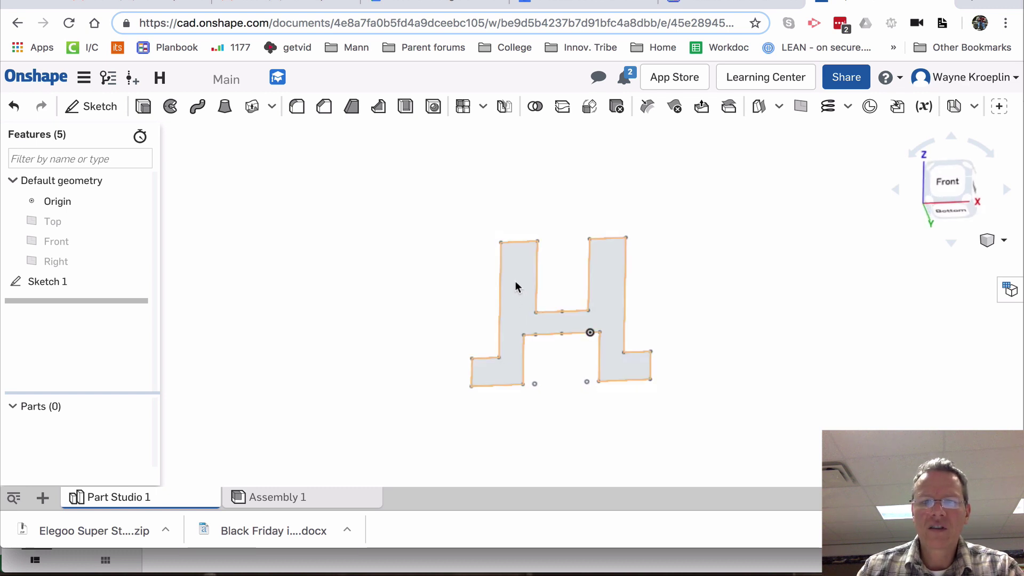
left_click(517, 287)
right_click(523, 287)
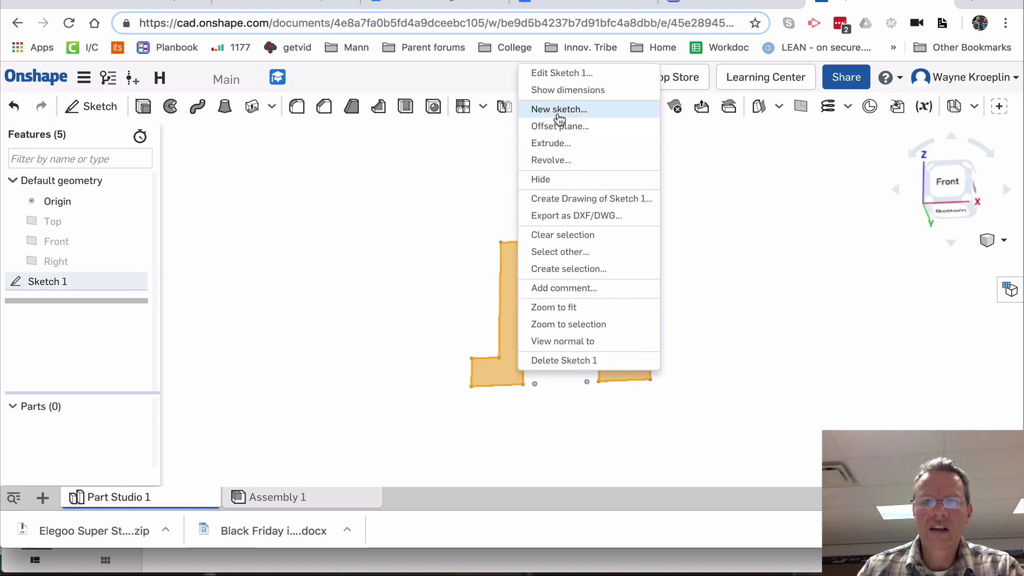
left_click(557, 144)
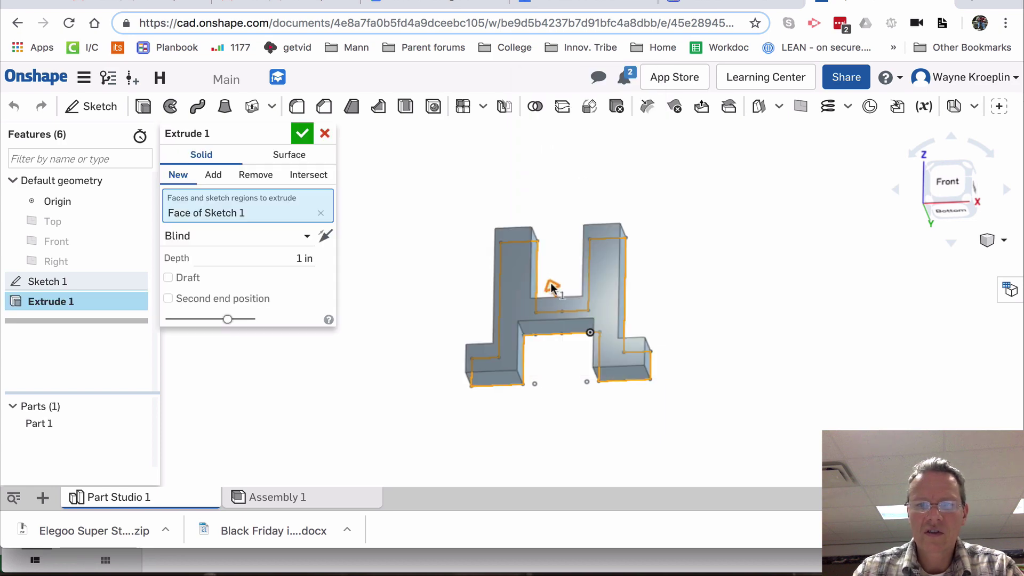
left_click_drag(552, 287, 545, 267)
key("ctrl+Tab")
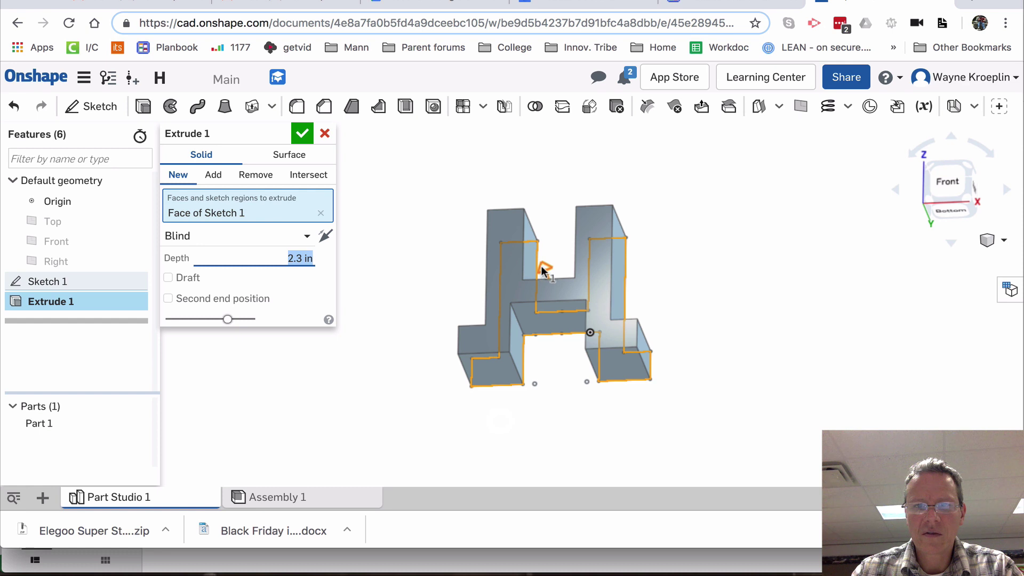
left_click_drag(541, 264, 541, 259)
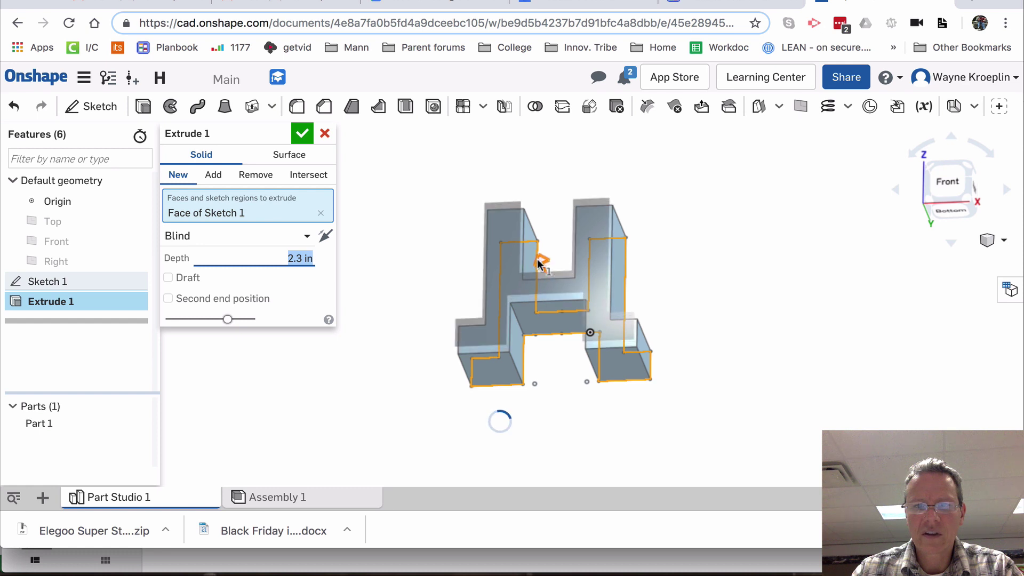
left_click(301, 134)
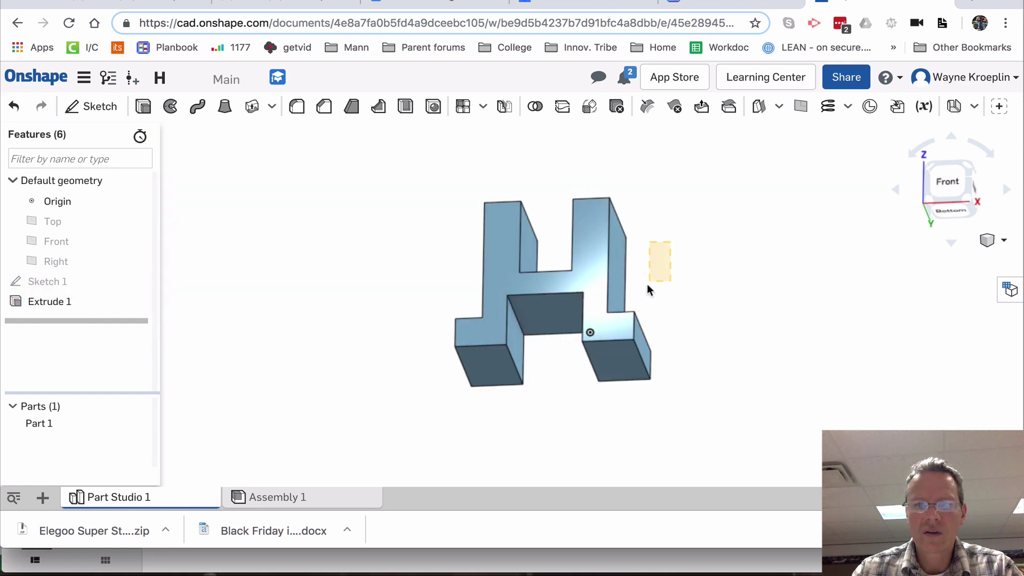
Step: Edit Extrude 1 to reduce its depth to 2.07 in
right_click_drag(734, 226, 667, 296)
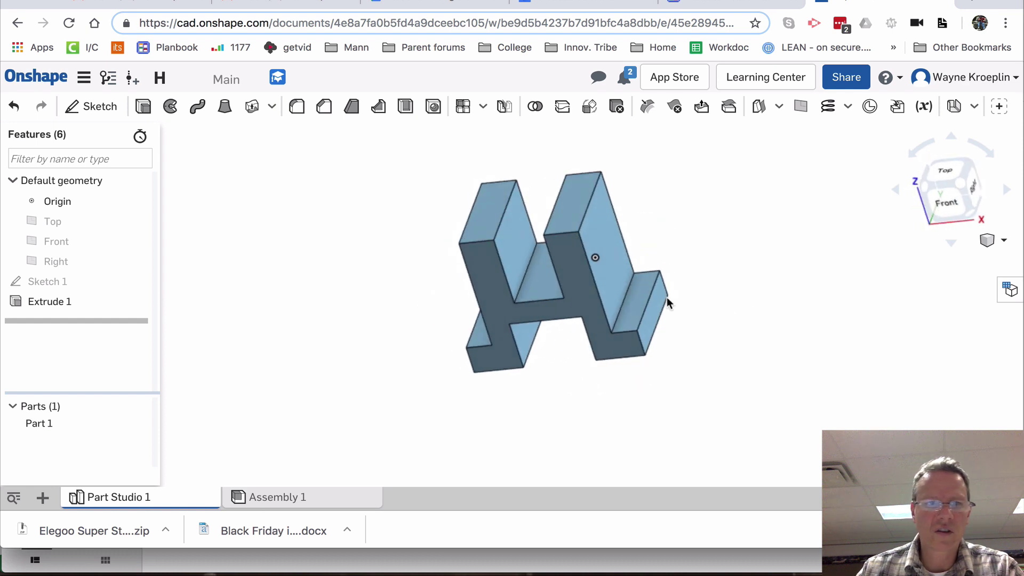
double_click(45, 300)
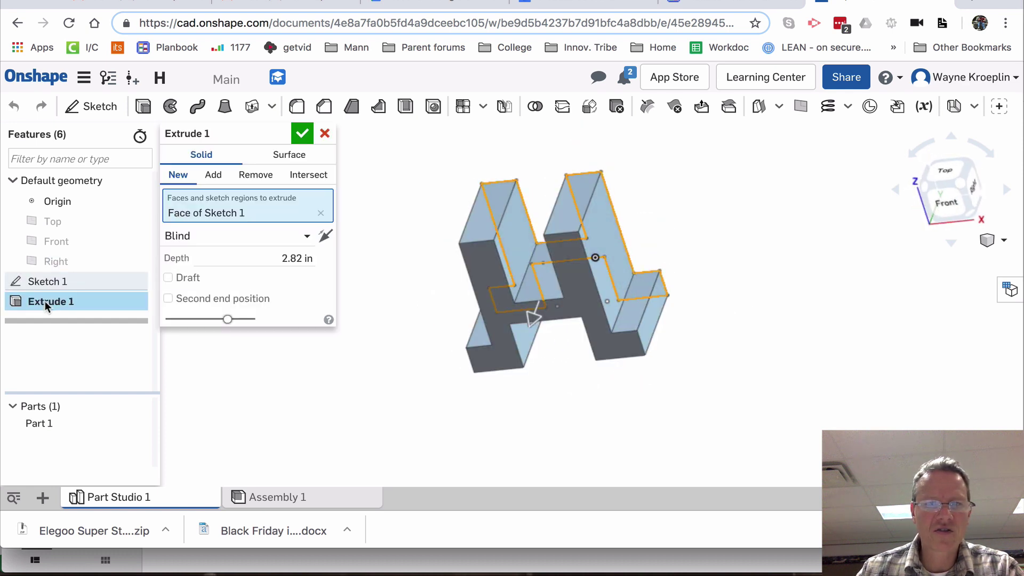
left_click_drag(529, 315, 536, 303)
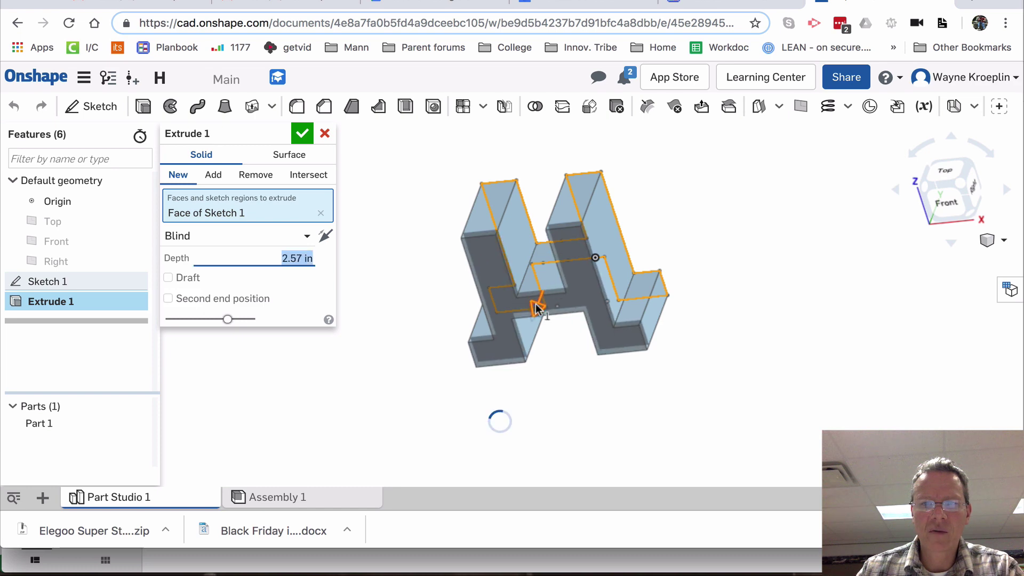
left_click(308, 134)
key("shift+1")
Step: Start a new sketch on the right upright's side face, viewed normal
key("shift+7")
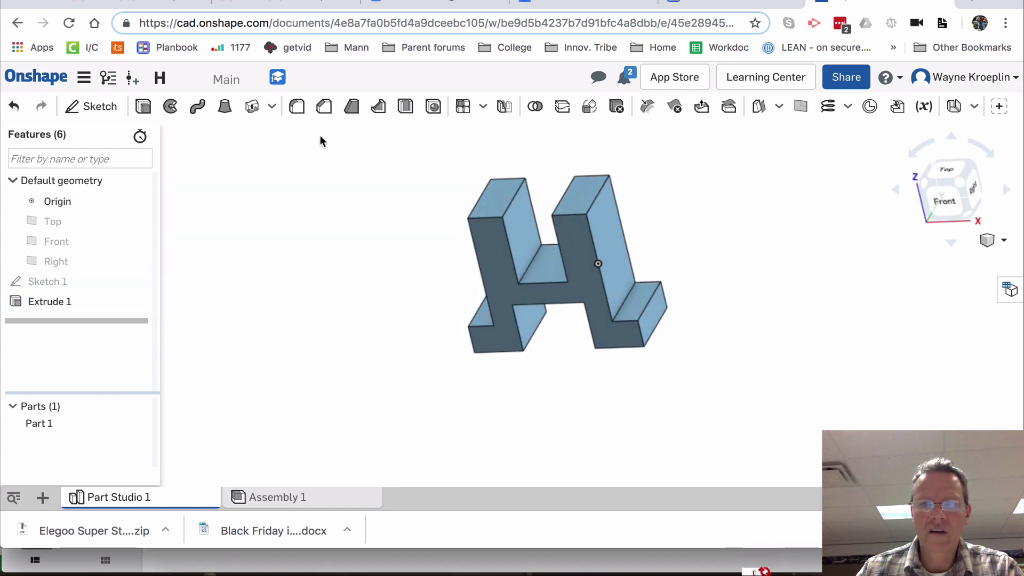
key("super+2")
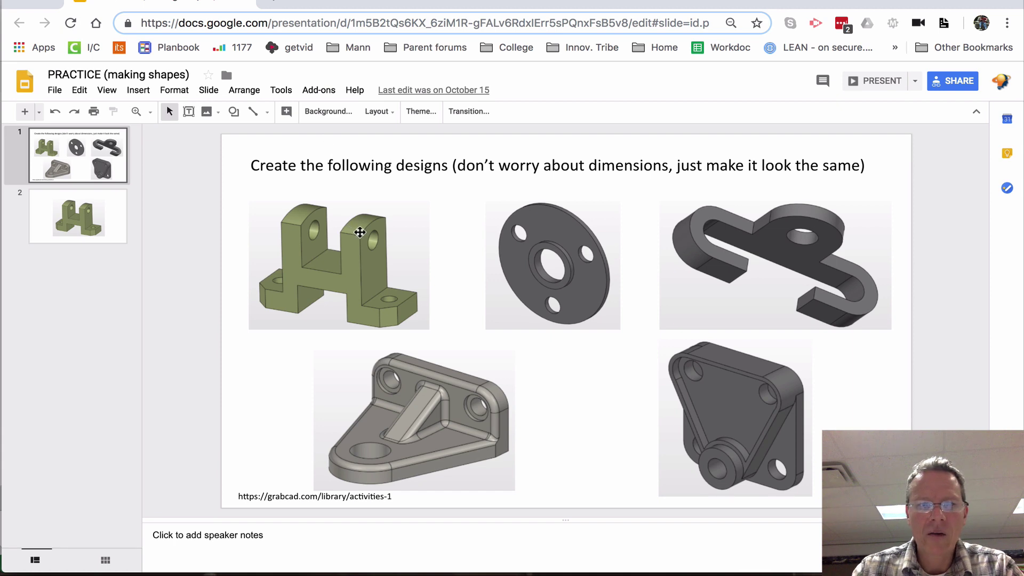
key("super+7")
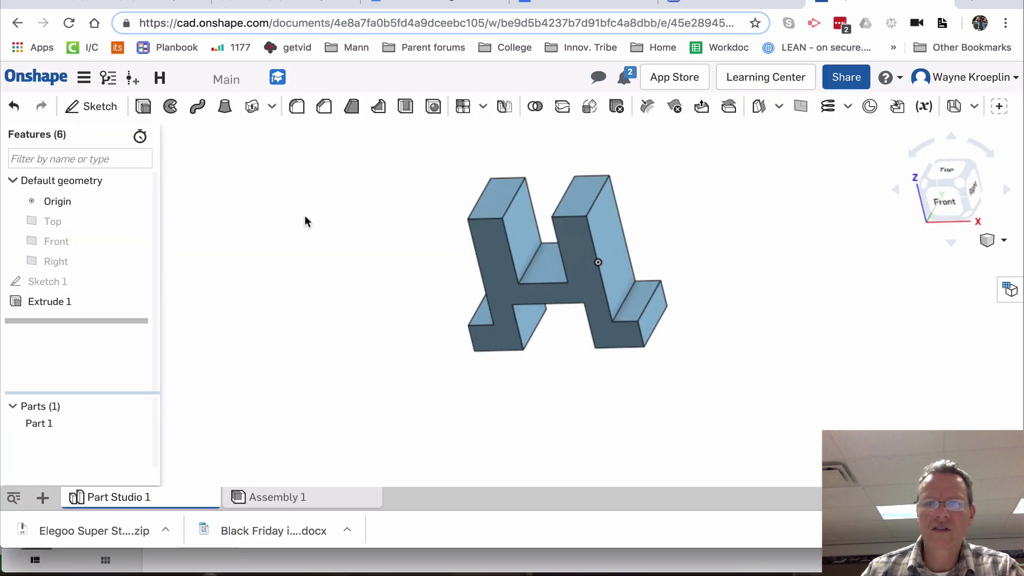
right_click_drag(613, 174, 546, 223)
right_click(565, 233)
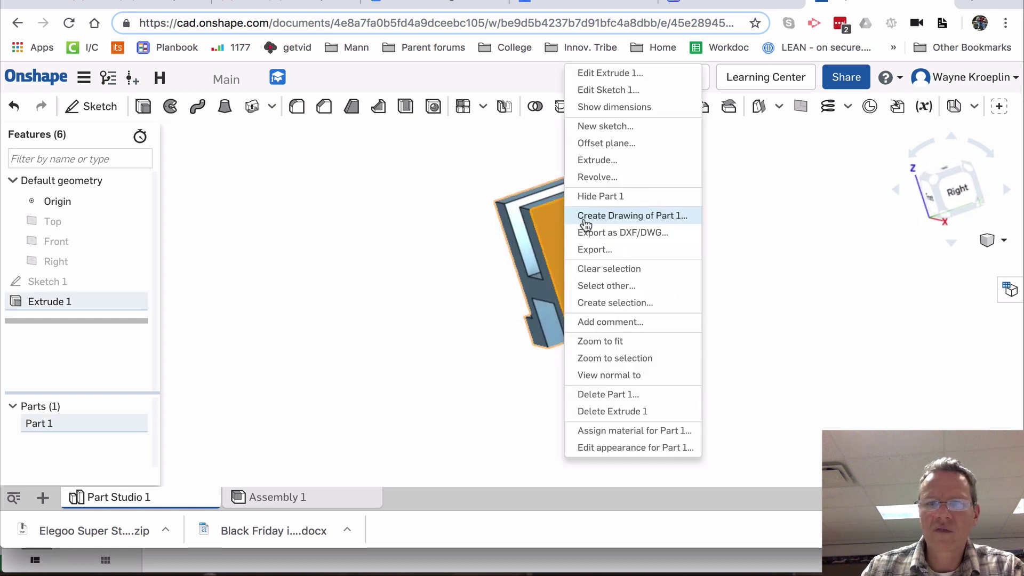
left_click(609, 126)
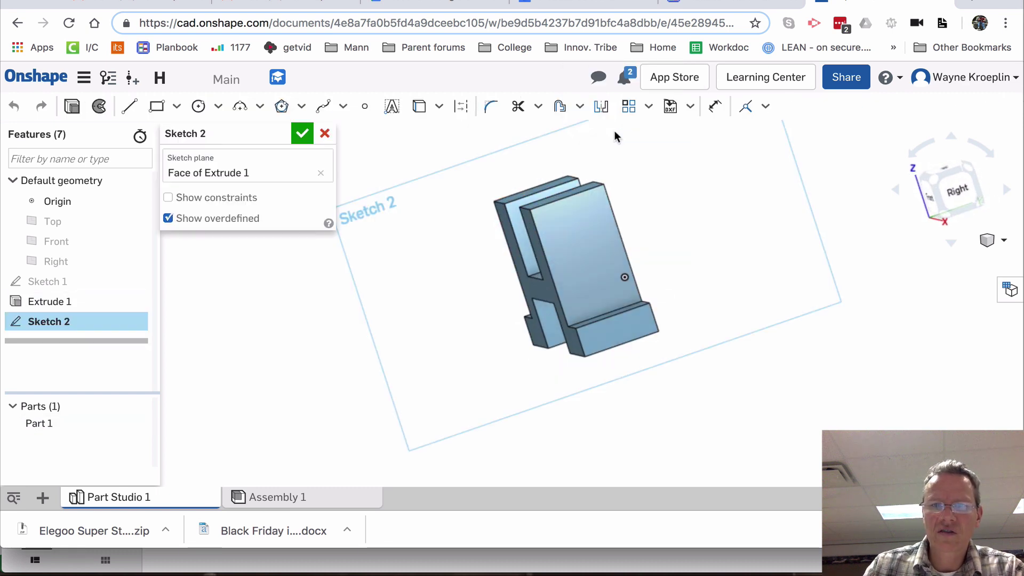
key("n")
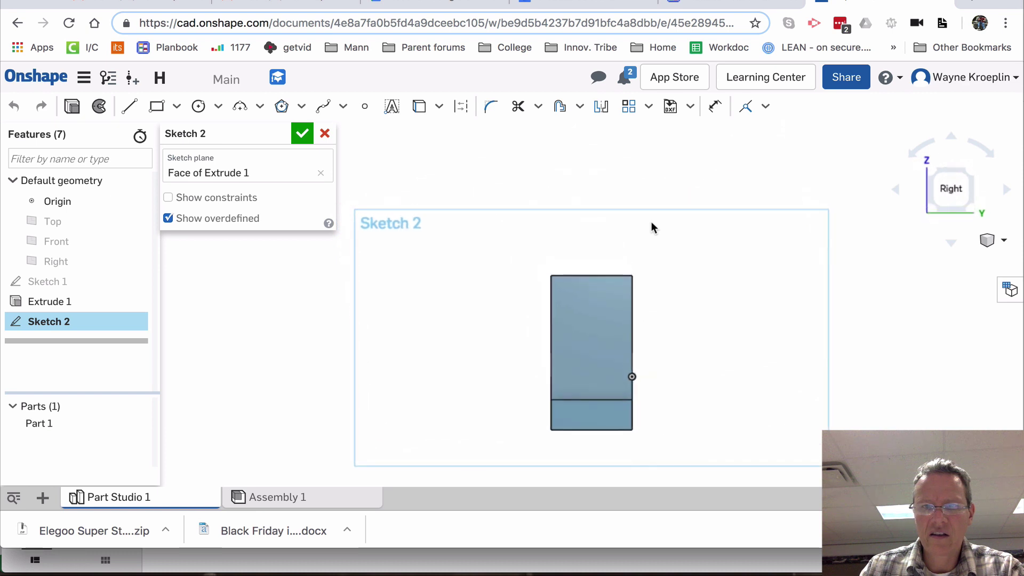
scroll(619, 280, "up", 3)
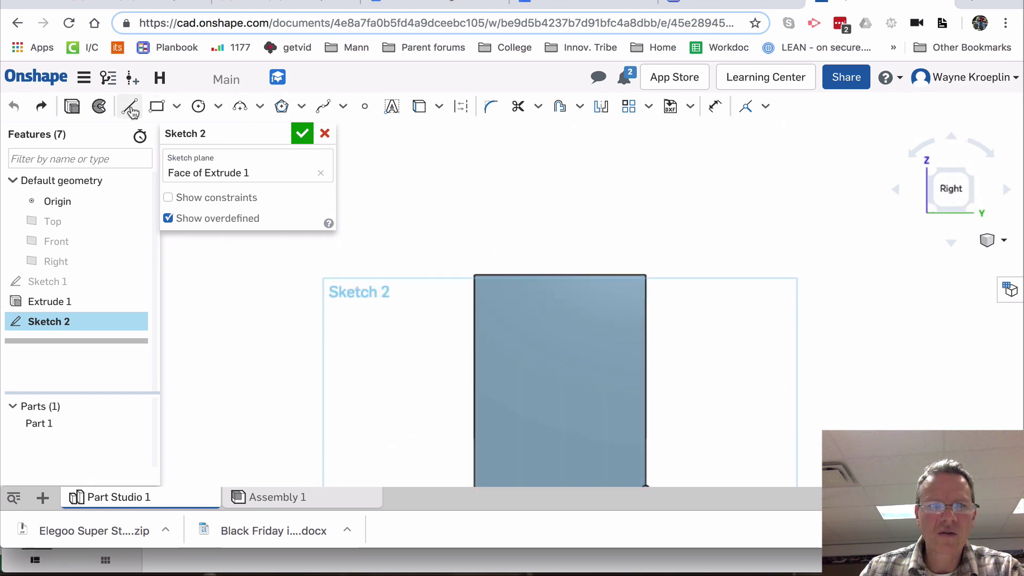
Step: Draw a spline across the upright's top through the top-edge midpoint, then undo it
left_click(322, 109)
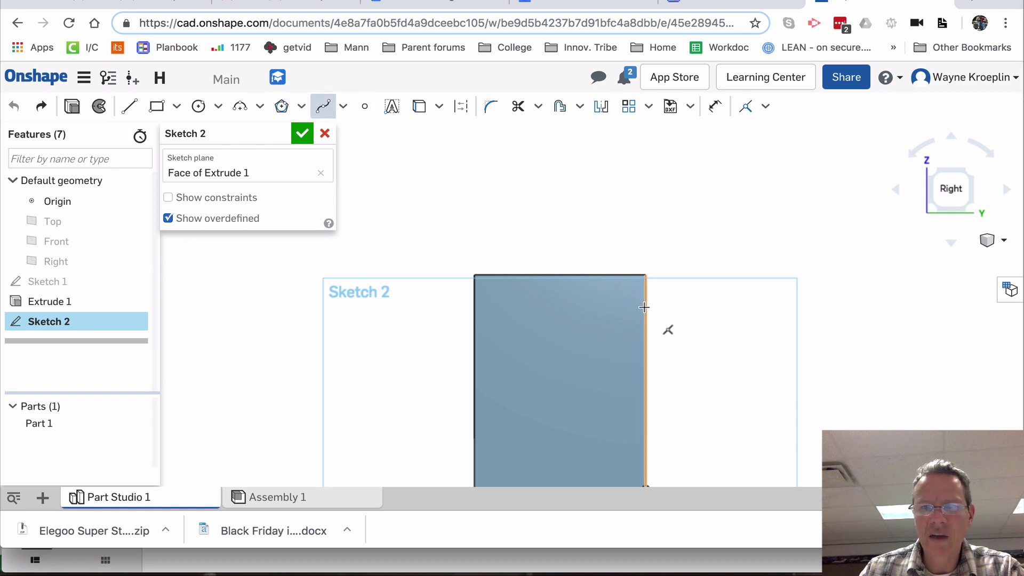
left_click(646, 306)
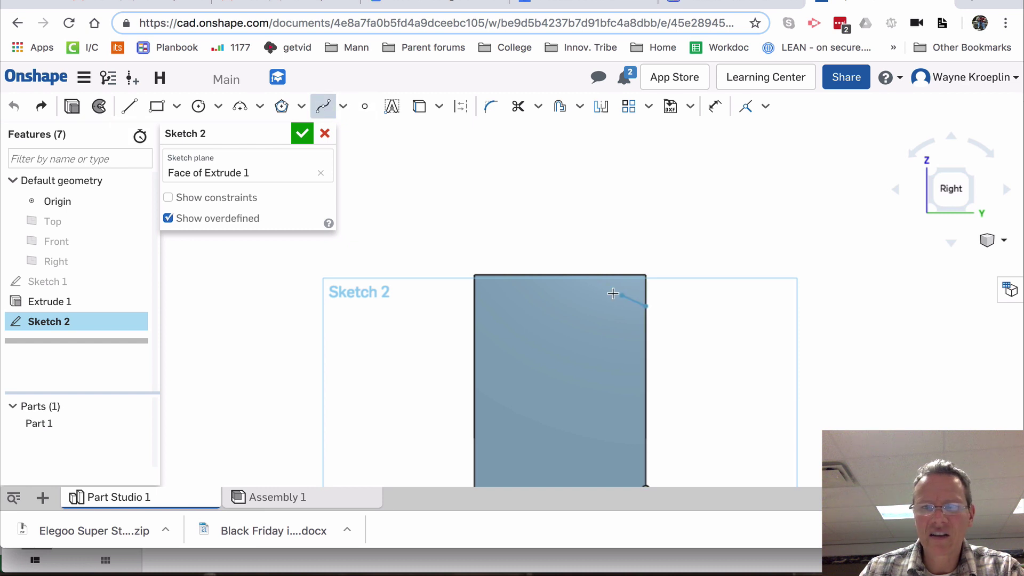
left_click(560, 275)
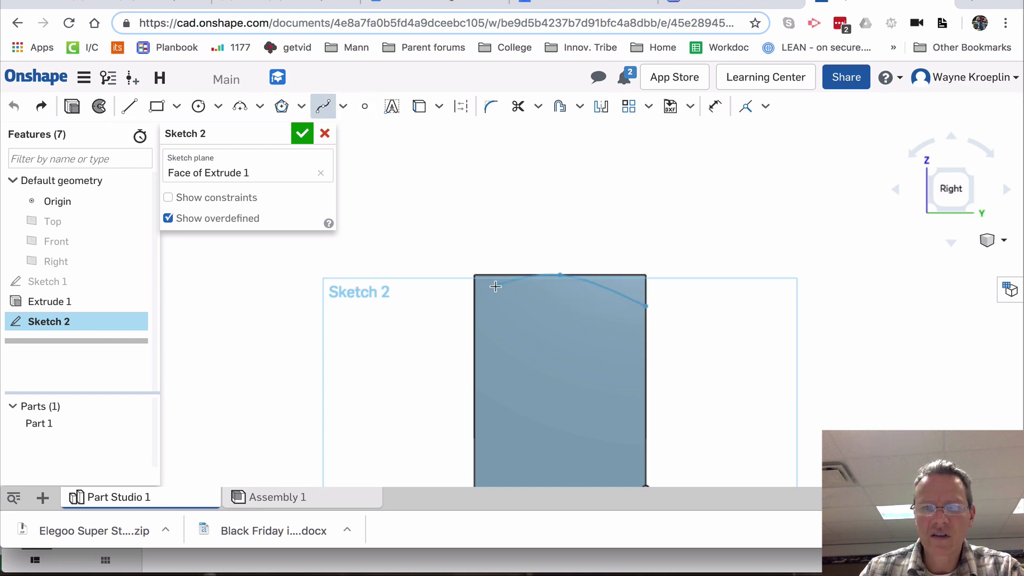
double_click(475, 307)
left_click_drag(474, 306, 431, 241)
key("Escape")
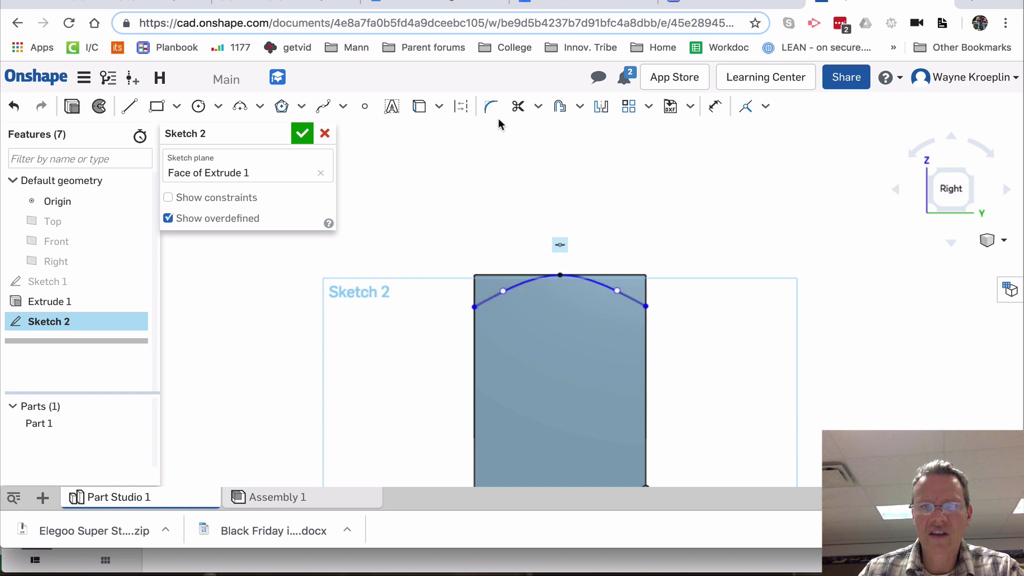
key("ctrl+z")
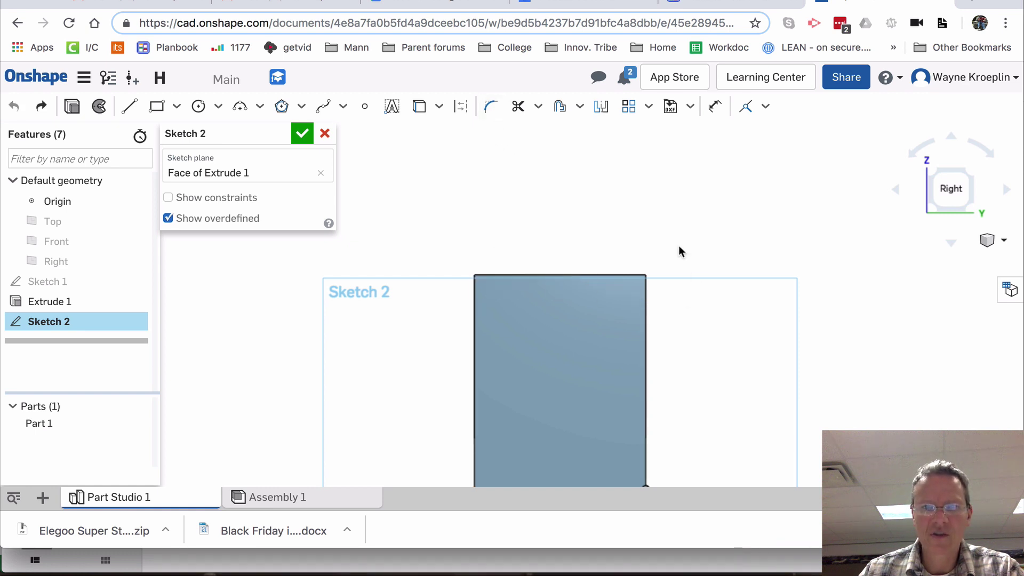
Step: Draw two lines from the side edges meeting at the top-edge midpoint
left_click(129, 106)
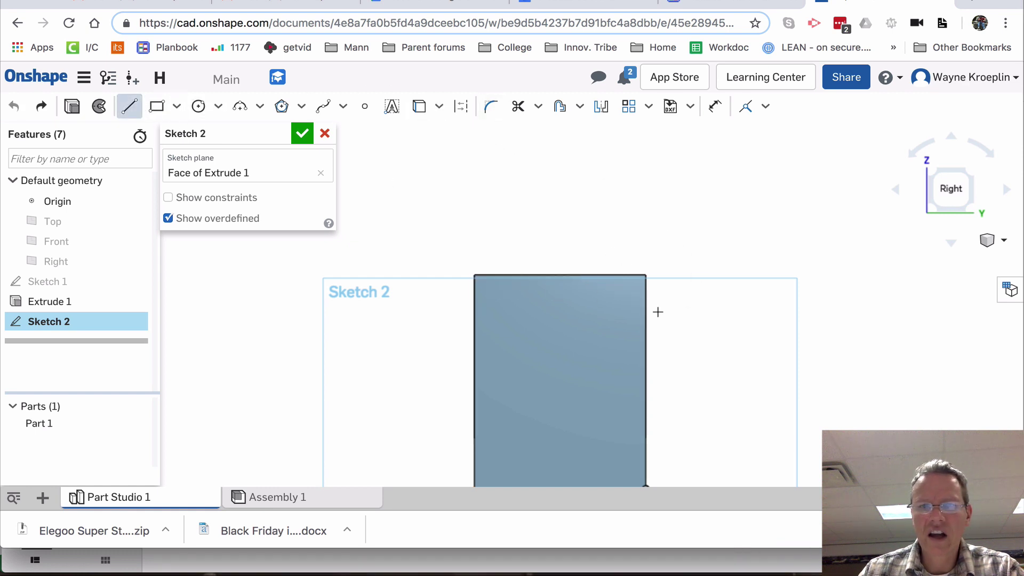
left_click(646, 308)
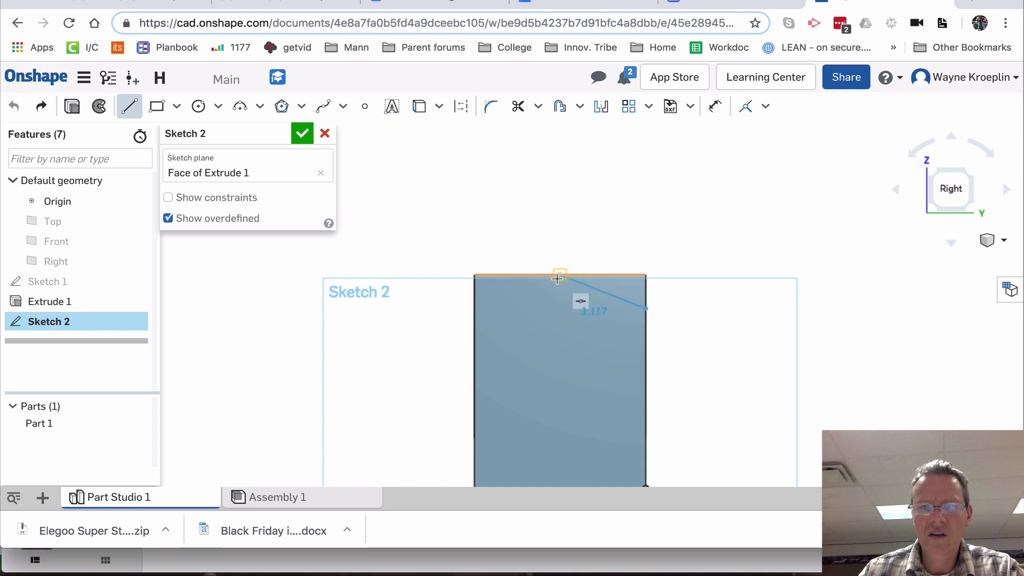
left_click(558, 277)
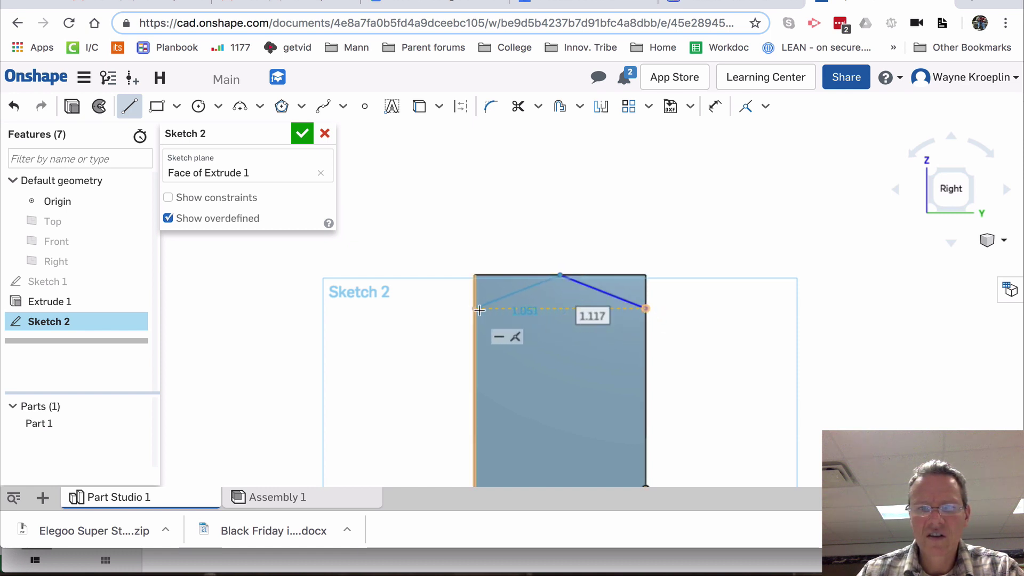
left_click(475, 309)
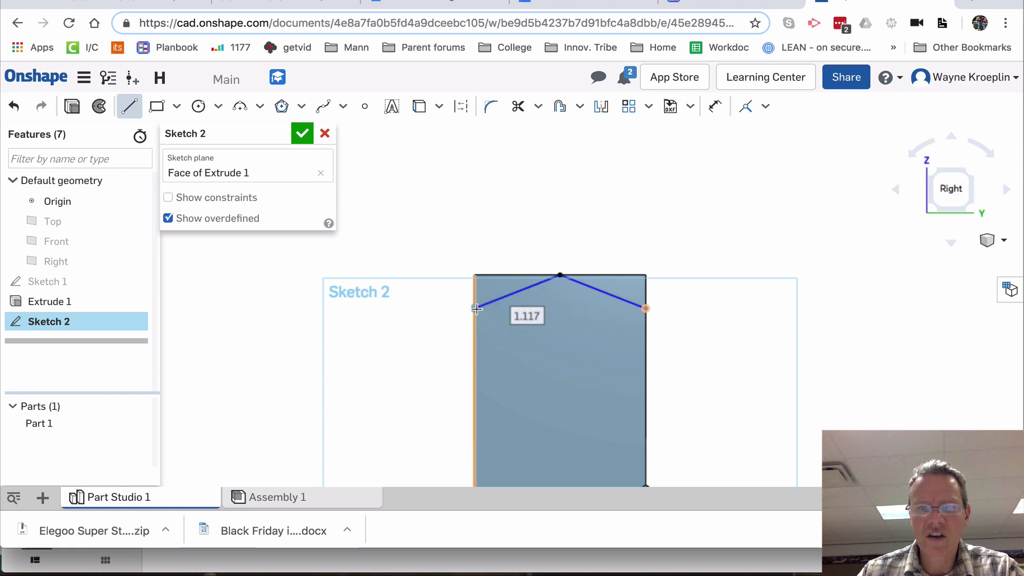
key("Escape")
Step: Fillet the peak vertex into a wide R1.509 arc and finish Sketch 2
key("f")
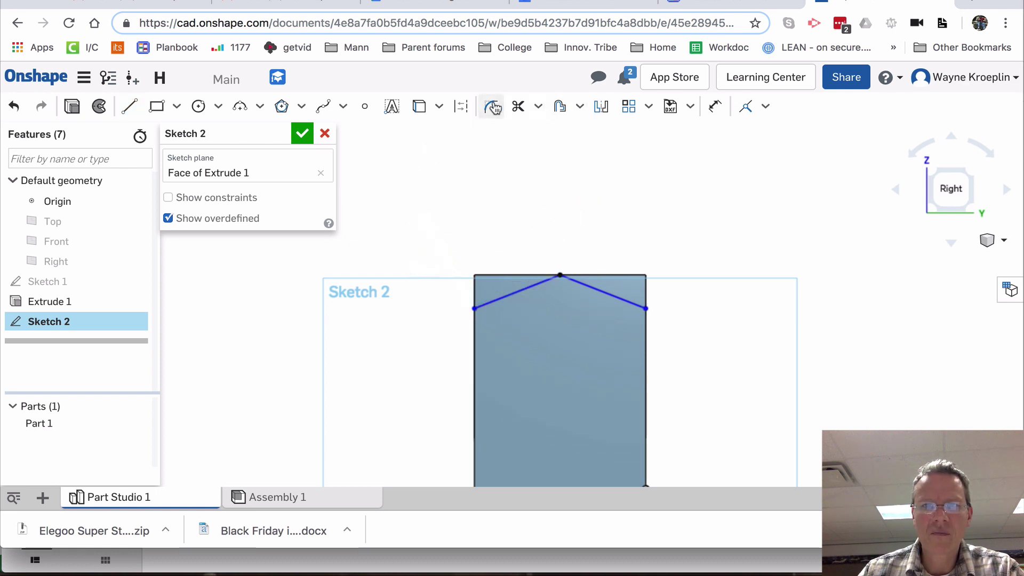
left_click(562, 275)
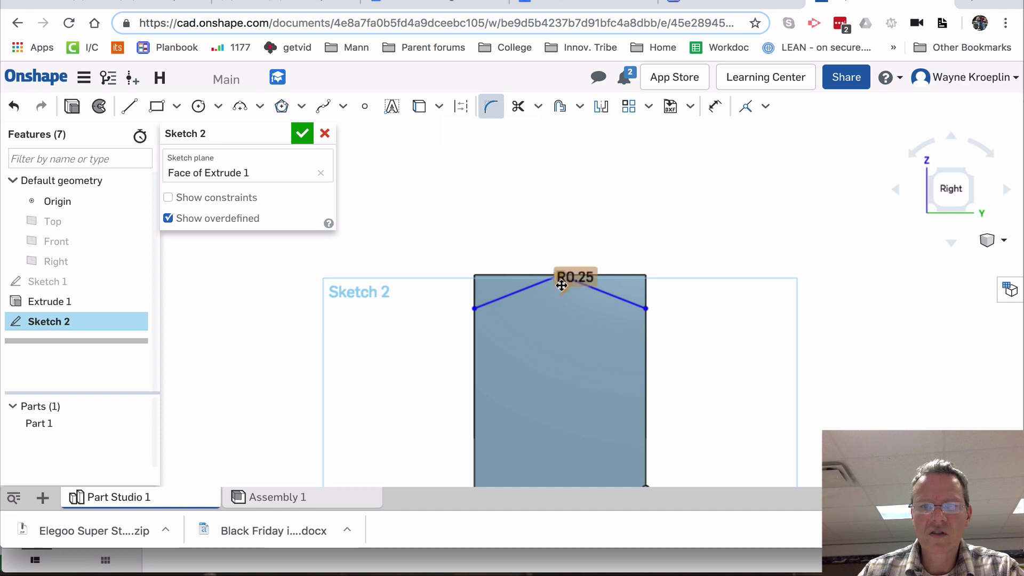
key("ctrl+z")
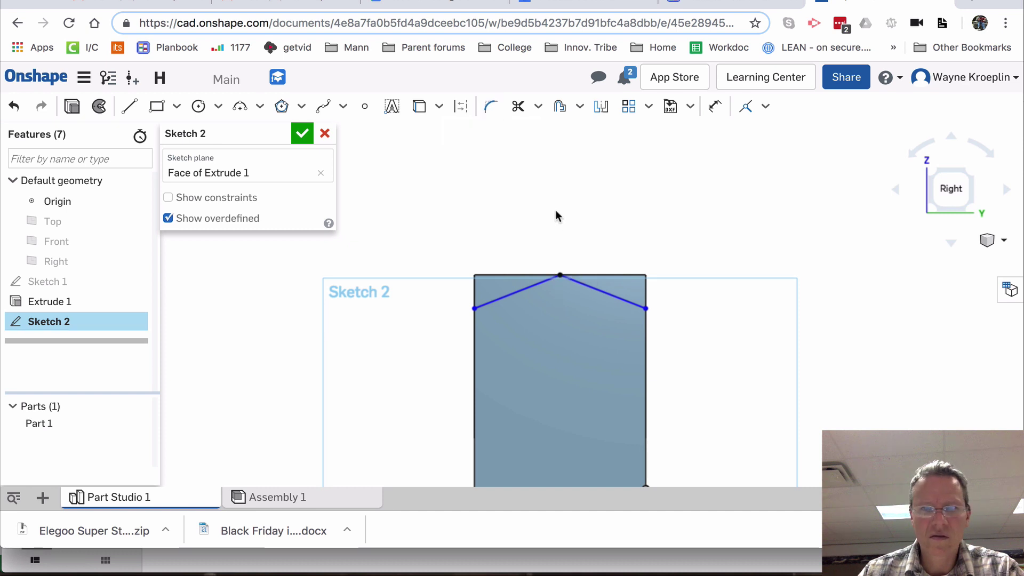
left_click(492, 111)
mouse_move(562, 276)
left_mouse_down()
mouse_move(563, 300)
mouse_move(563, 286)
left_mouse_up()
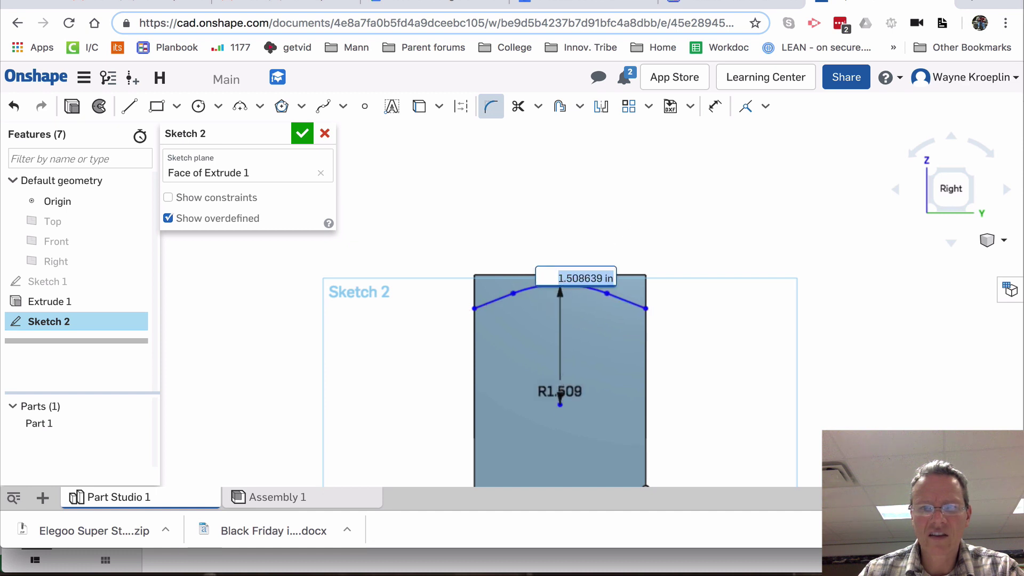
key("Return")
key("Escape")
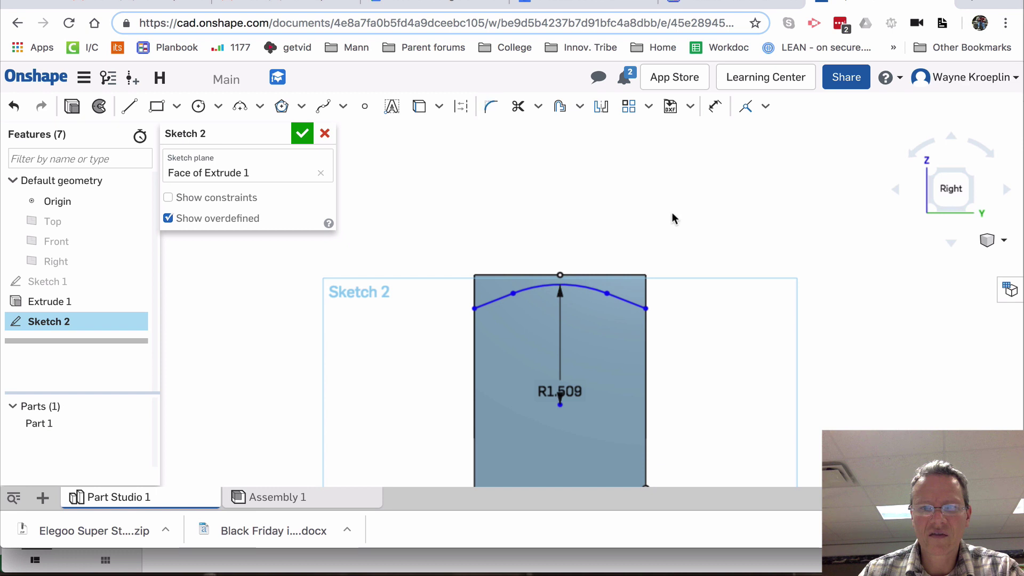
left_click(293, 132)
Step: Extrude the arc sketch region as a Remove cut through both uprights, rounding their tops
mouse_move(506, 178)
right_mouse_down()
mouse_move(610, 178)
mouse_move(588, 178)
mouse_move(536, 274)
right_mouse_up()
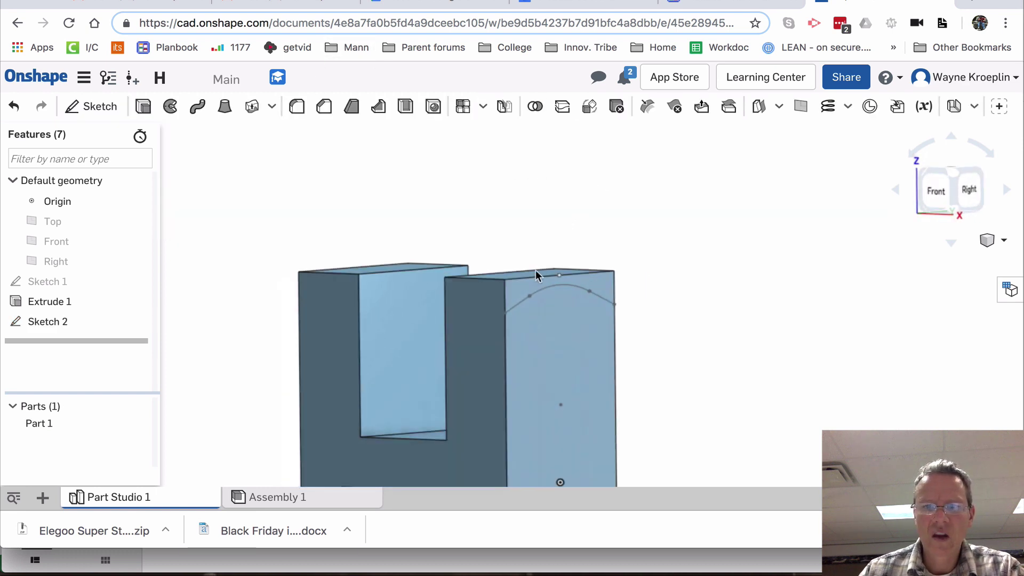
left_click(527, 284)
right_click(526, 283)
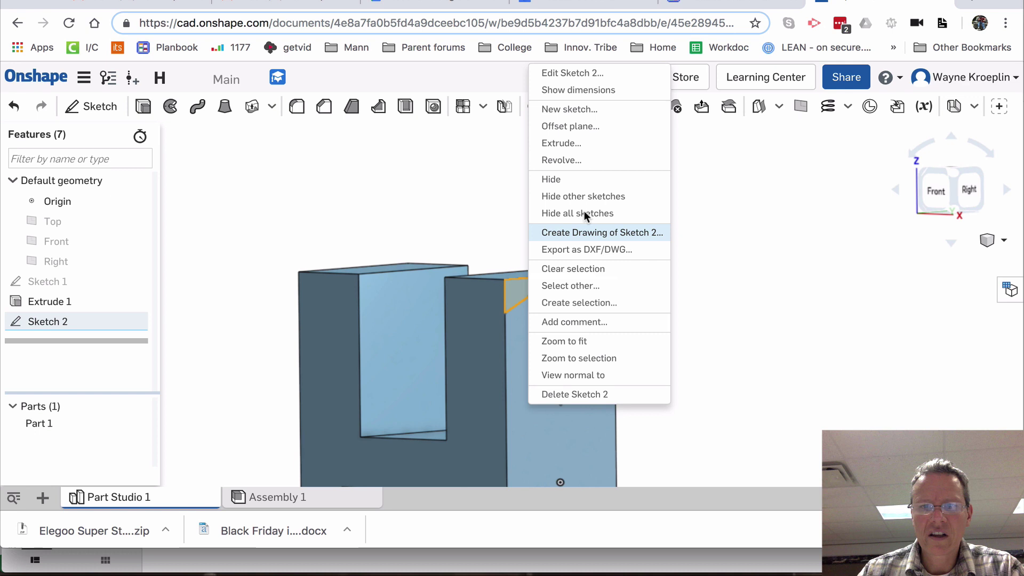
left_click(581, 150)
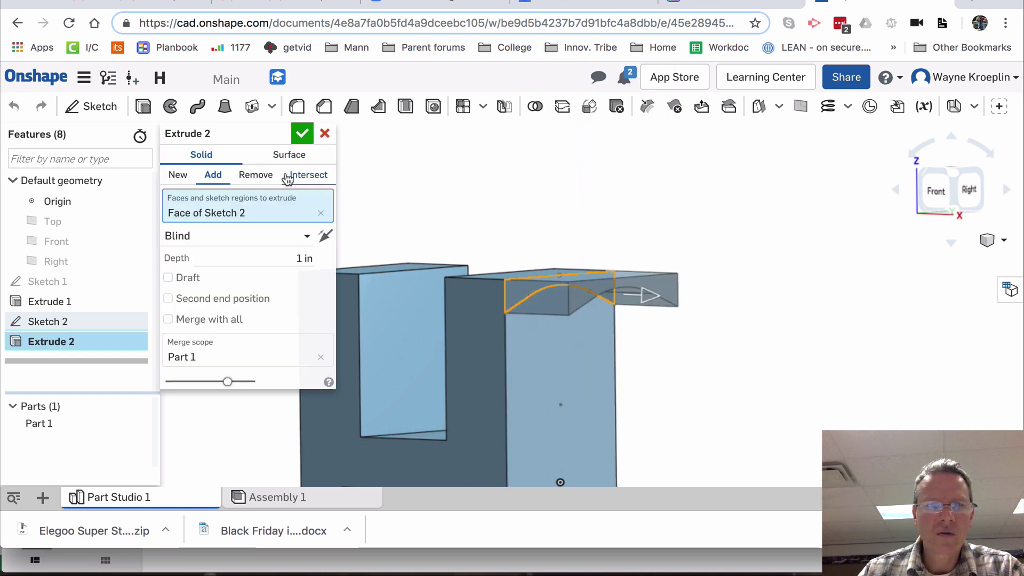
left_click(255, 175)
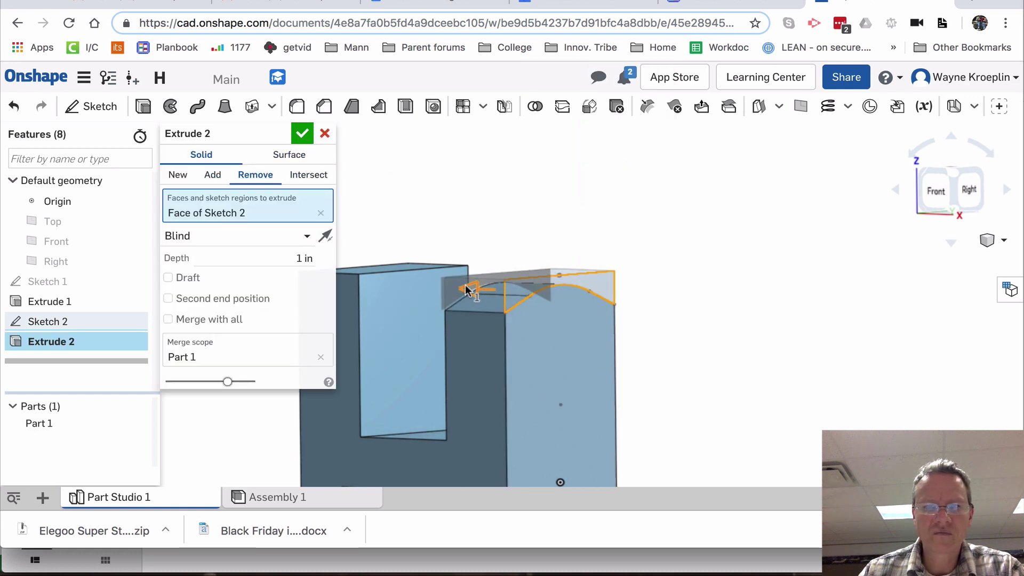
left_click_drag(466, 290, 246, 280)
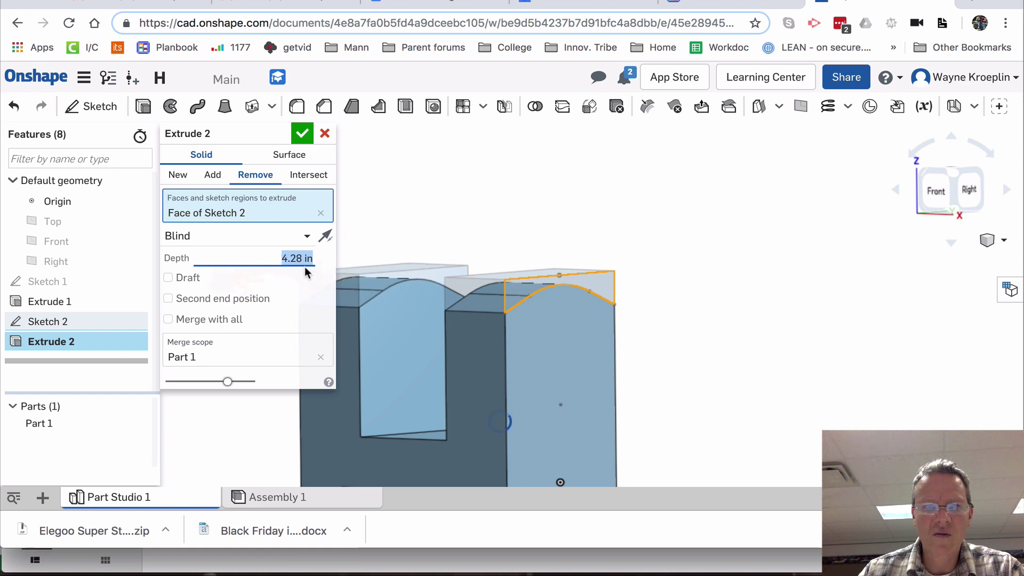
left_click(302, 135)
right_click_drag(632, 213, 642, 139)
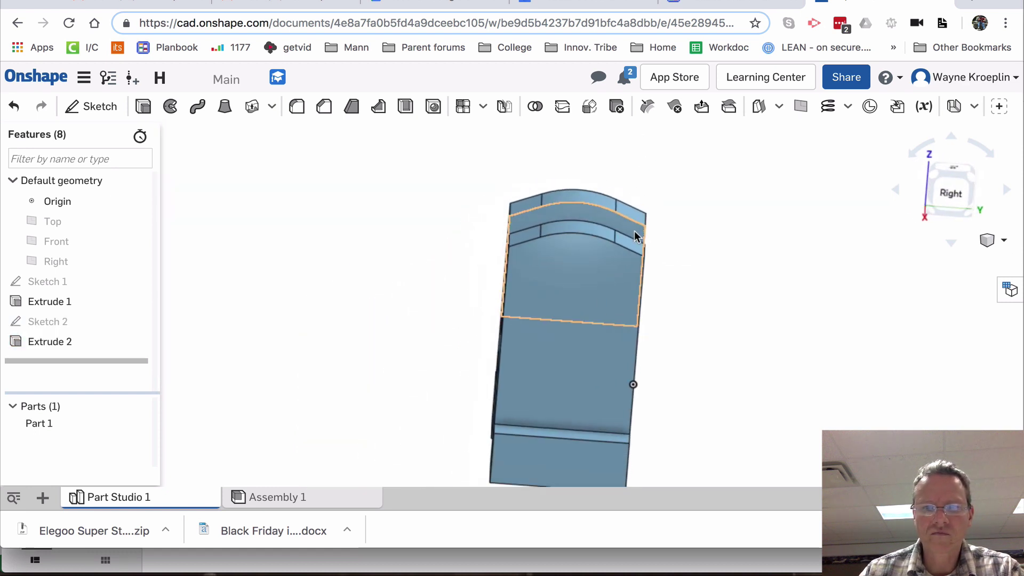
right_click_drag(635, 230, 721, 259)
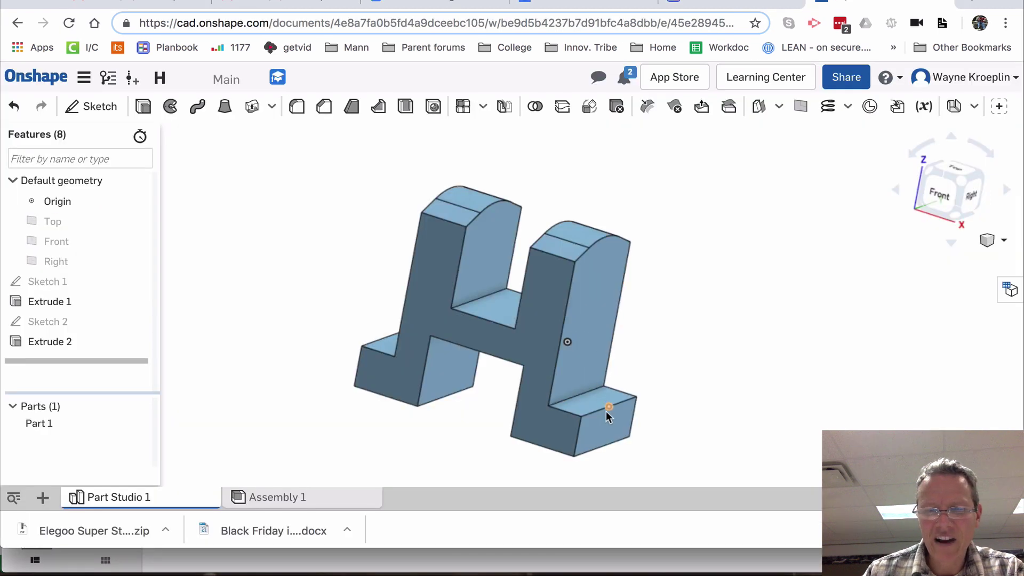
Step: Thicken the right foot's end face outward by 0.4 in
left_click(607, 424)
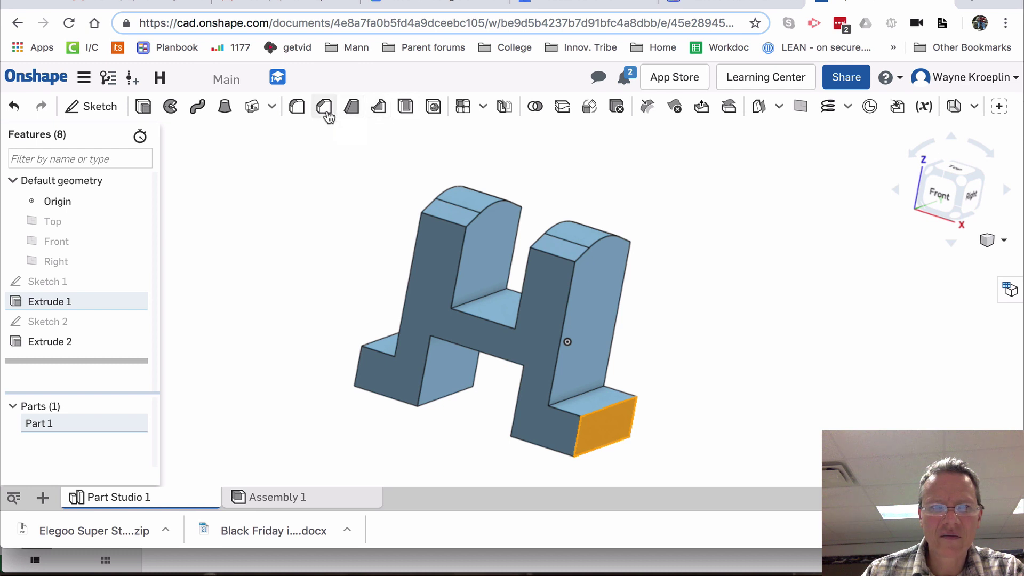
left_click(253, 107)
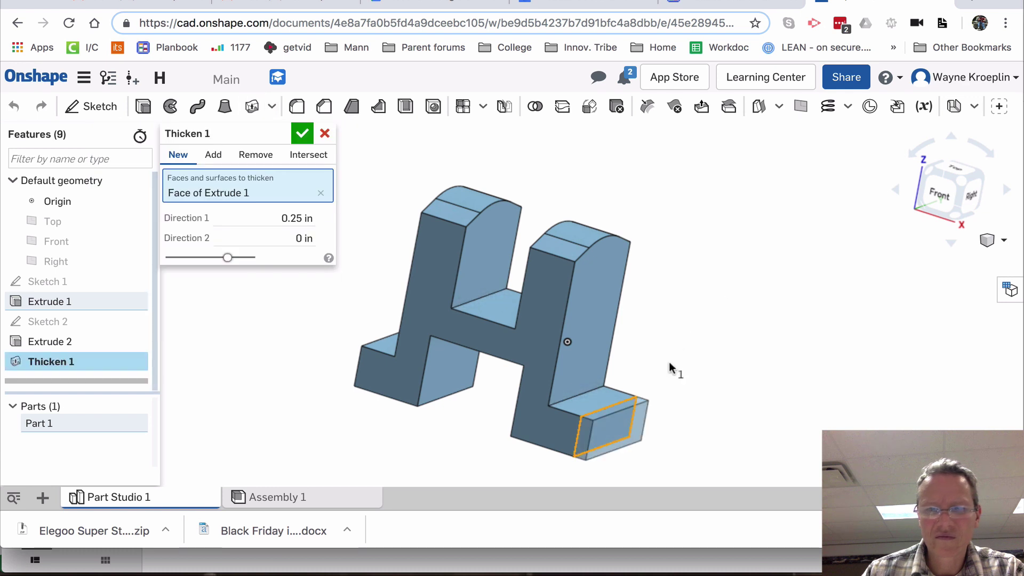
left_click(296, 219)
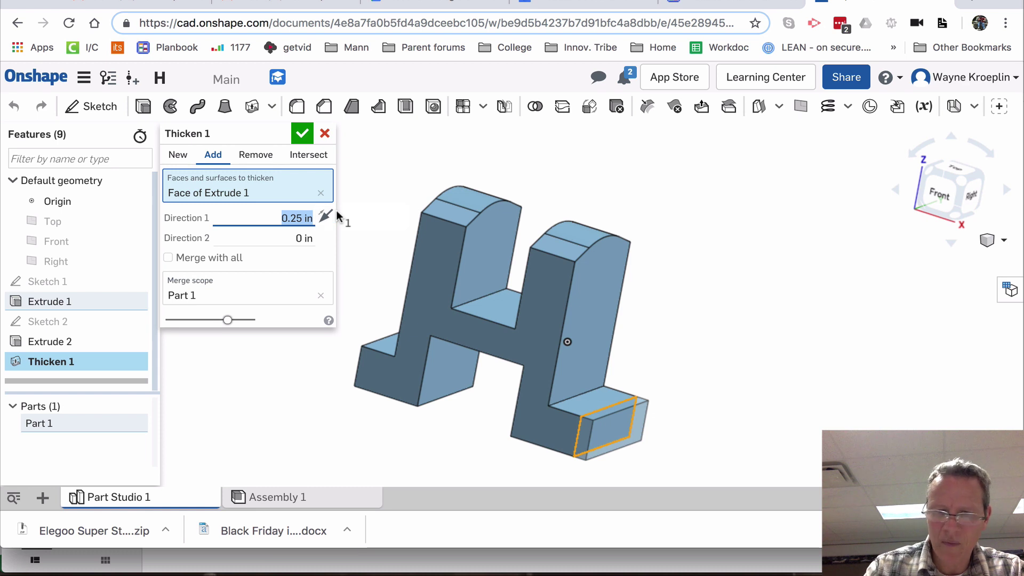
type(".4")
key("Return")
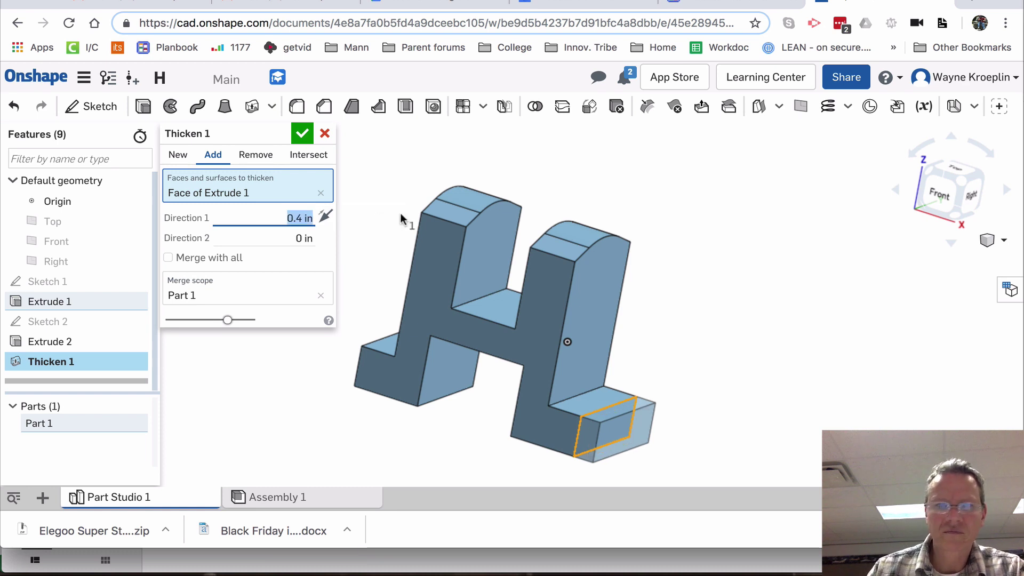
left_click(309, 140)
Step: Thicken the left foot's end face by 0.4 in as well, then view the reference slide
right_click_drag(485, 182, 450, 316)
left_click(363, 382)
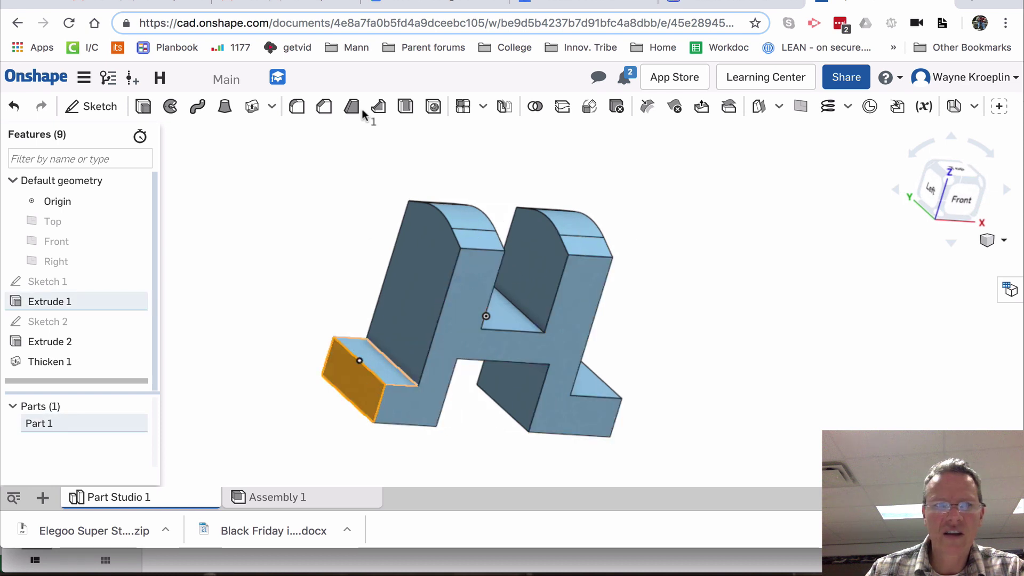
left_click(253, 106)
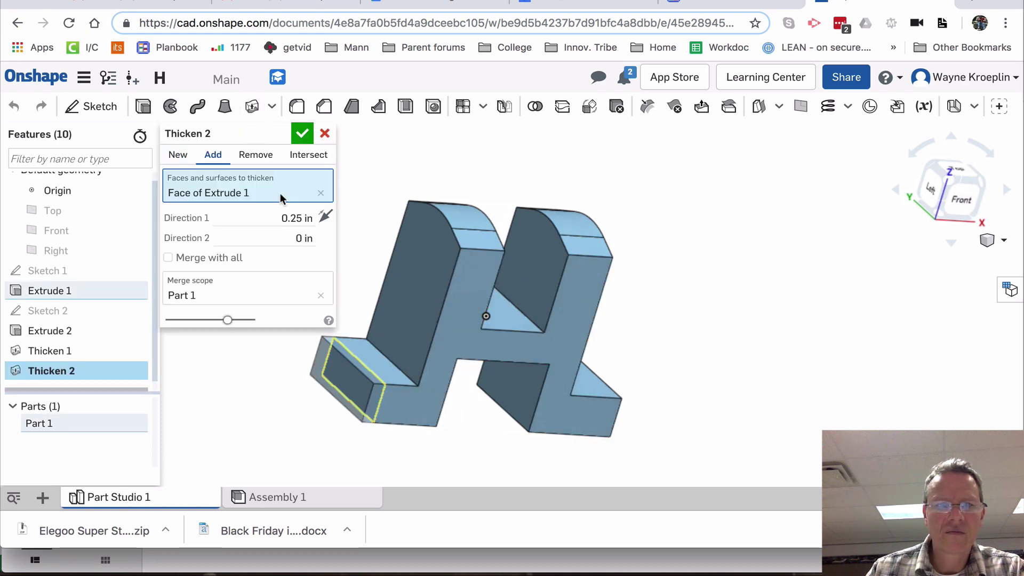
left_click(292, 220)
type("0.4")
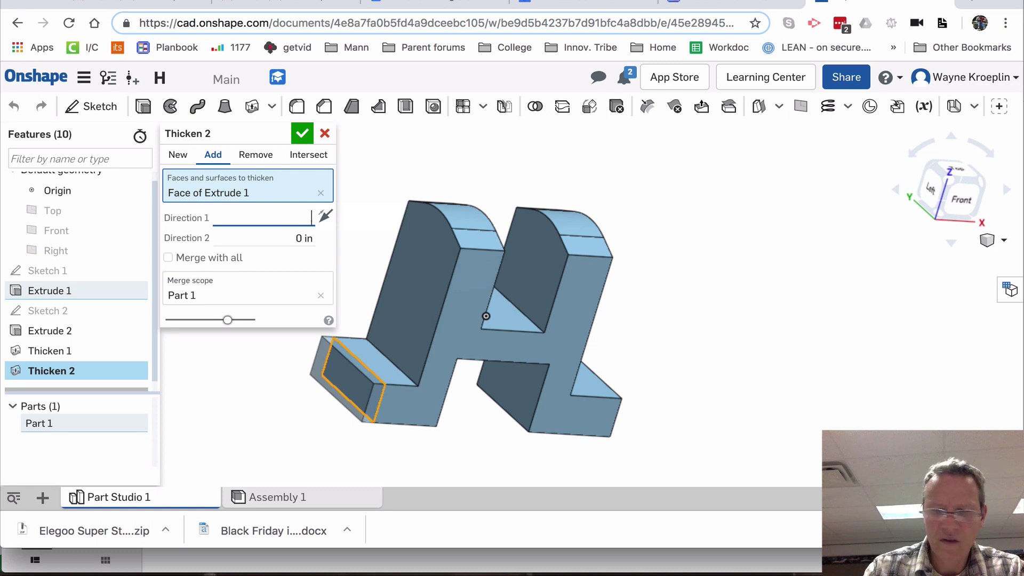
key("Return")
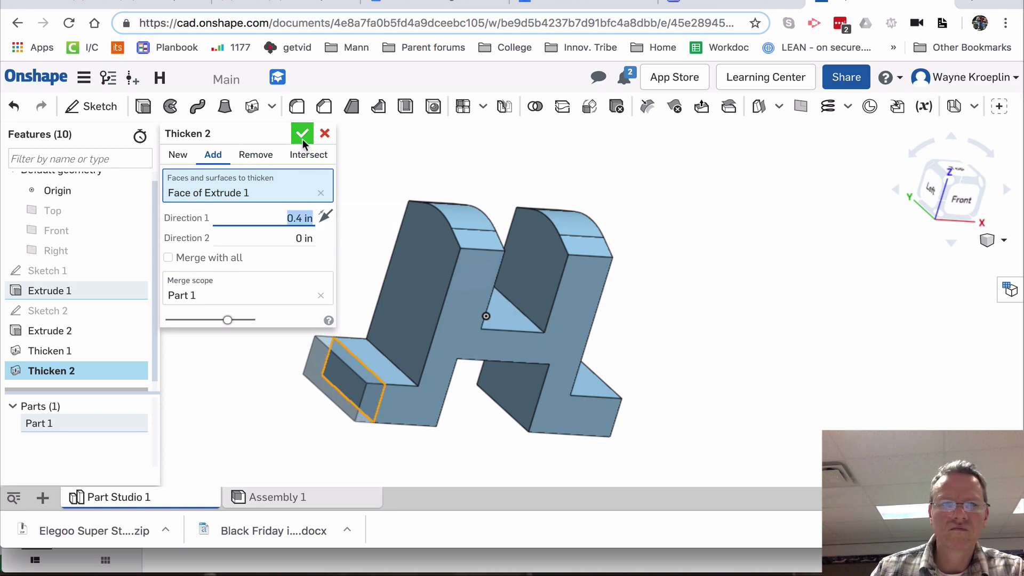
left_click(302, 134)
key("ctrl+1")
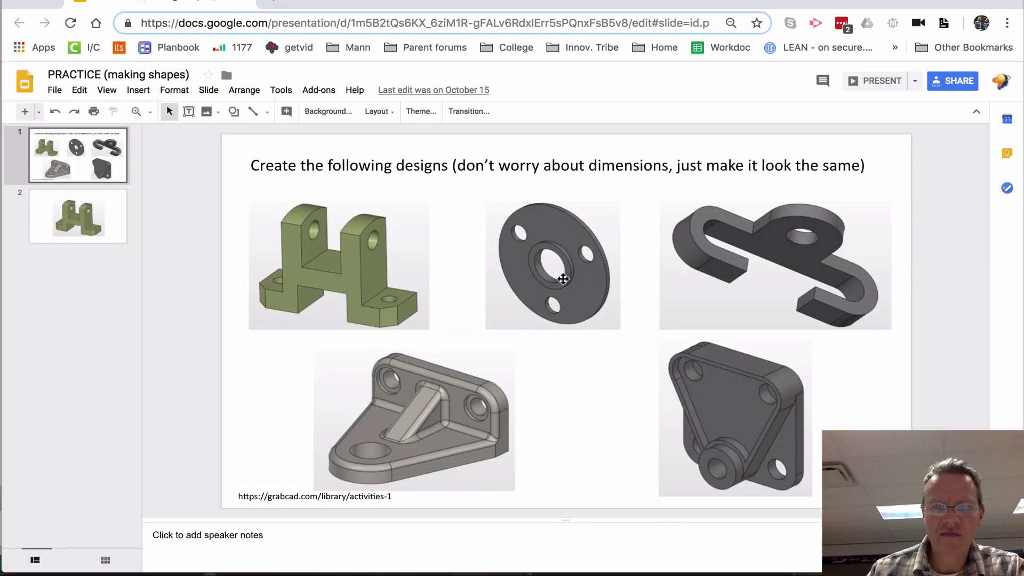
Step: Select the outer corner edges of both feet and chamfer them with a 0.4 in distance
key("ctrl+9")
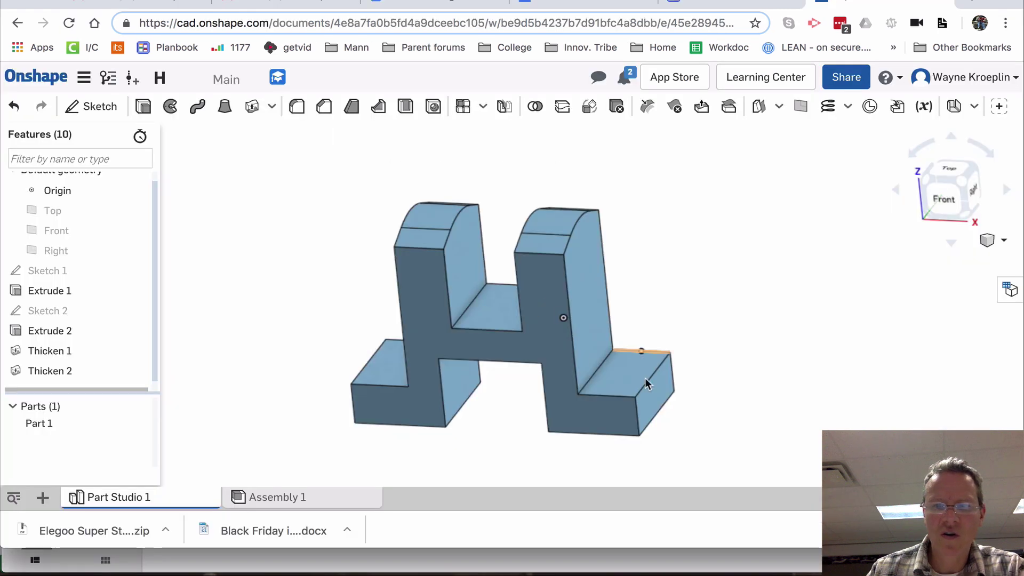
left_click(637, 413)
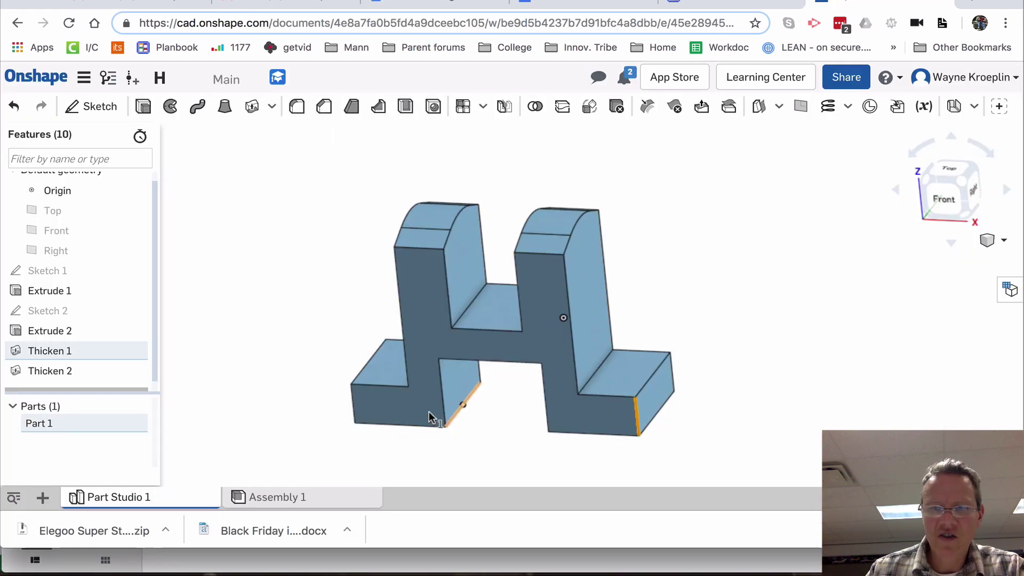
left_click(351, 393)
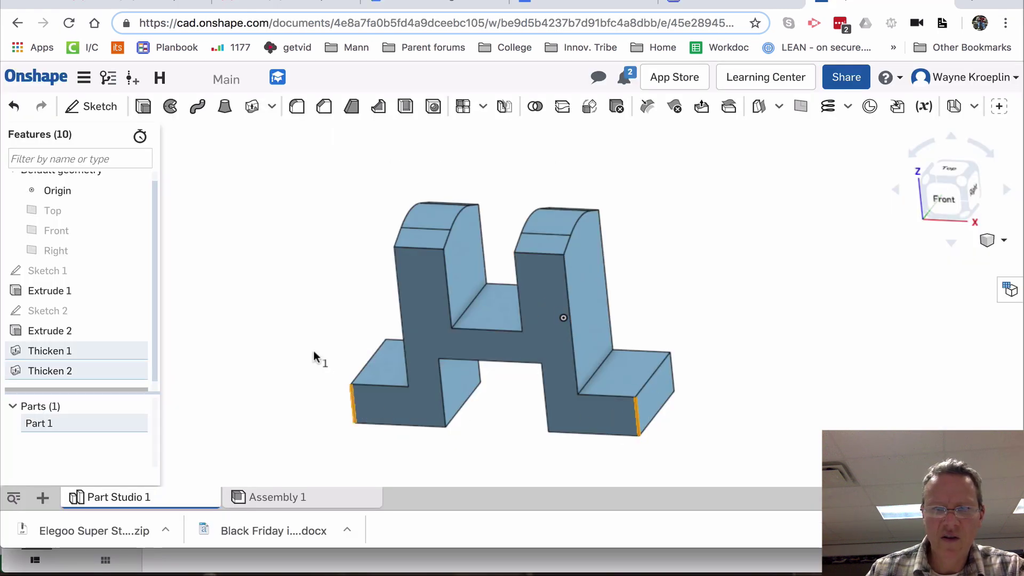
right_click_drag(314, 350, 347, 338)
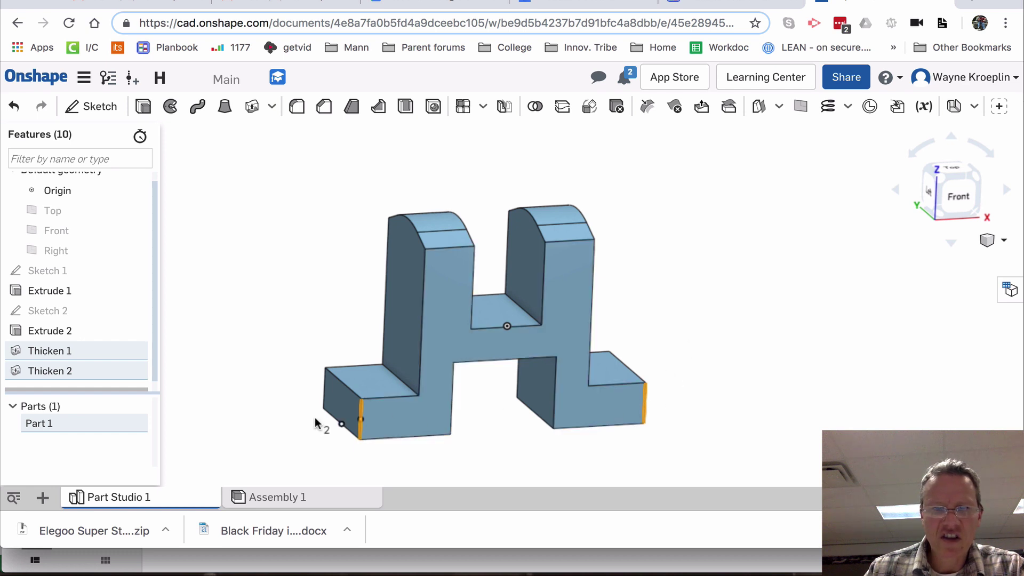
key("Left")
key("Left")
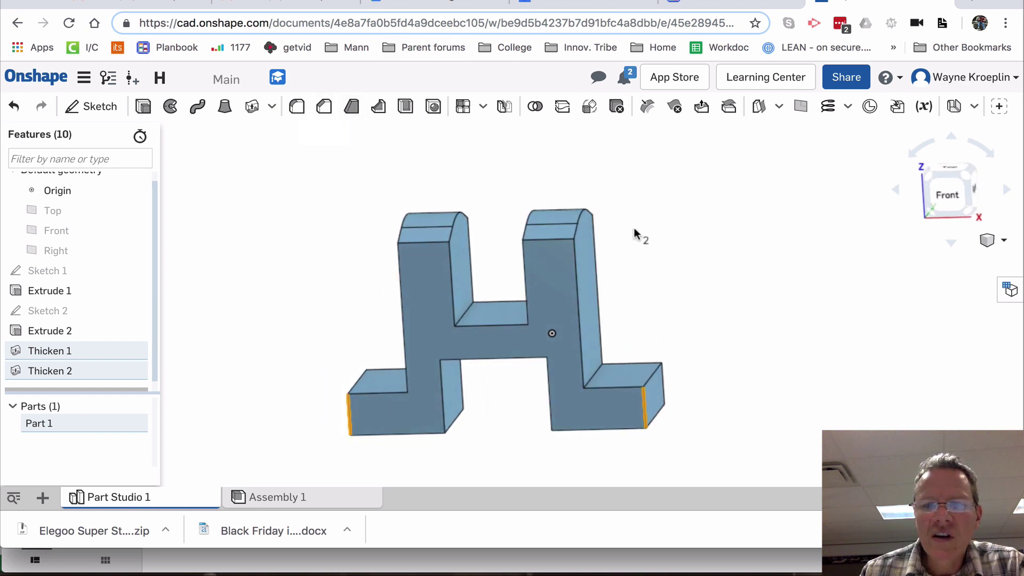
key("shift+c")
key("Up")
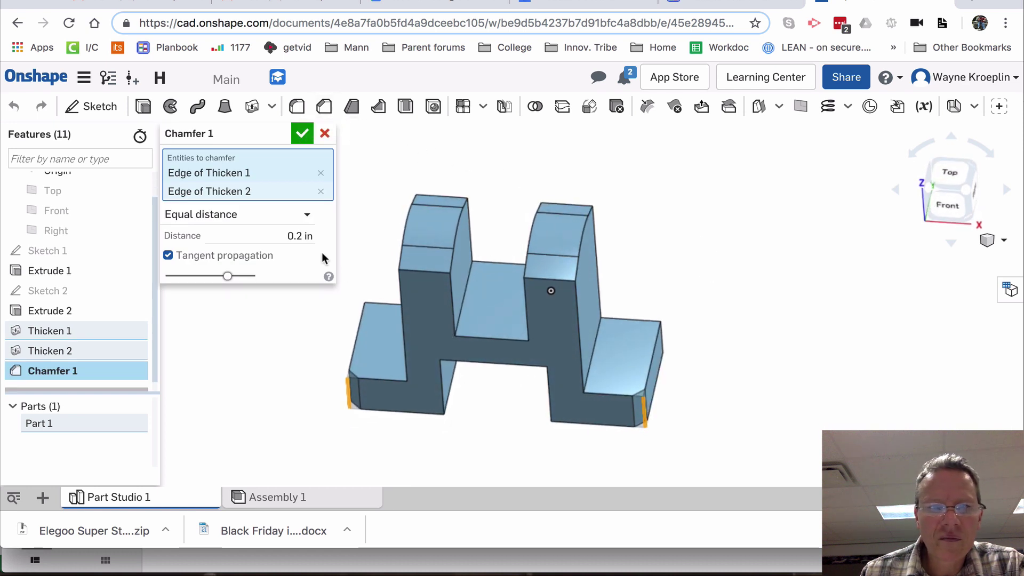
left_click(300, 236)
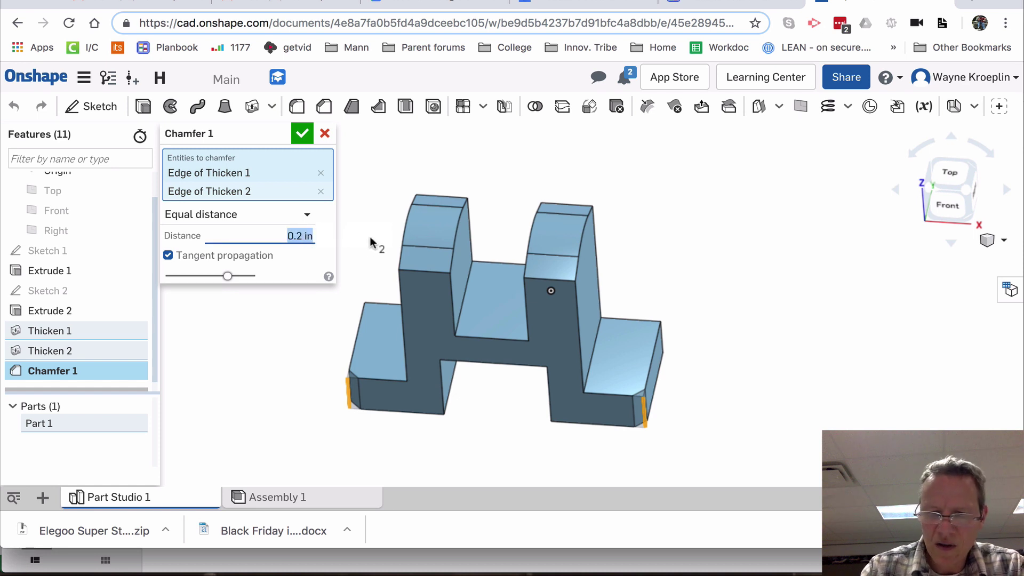
type(".4")
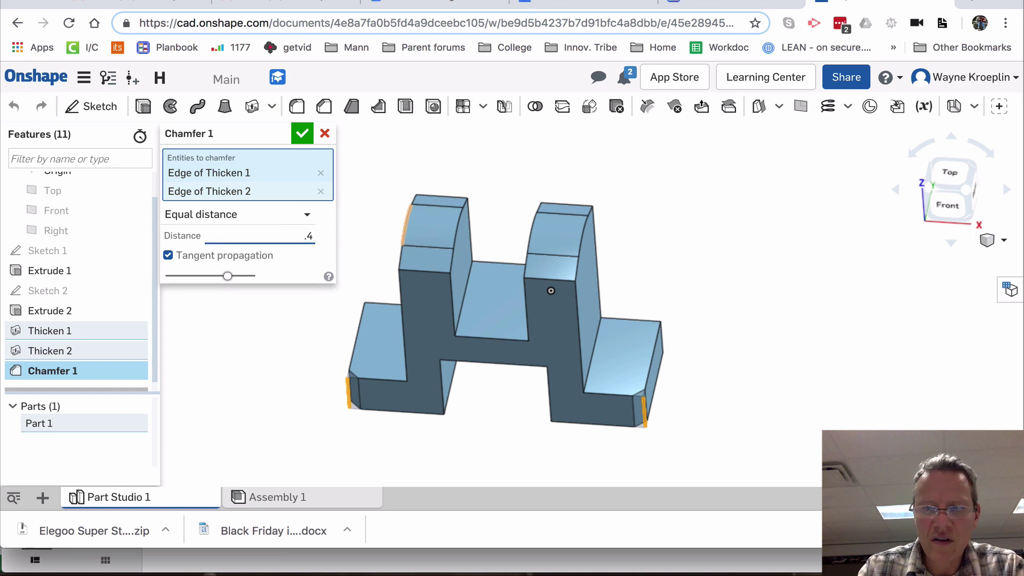
key("Return")
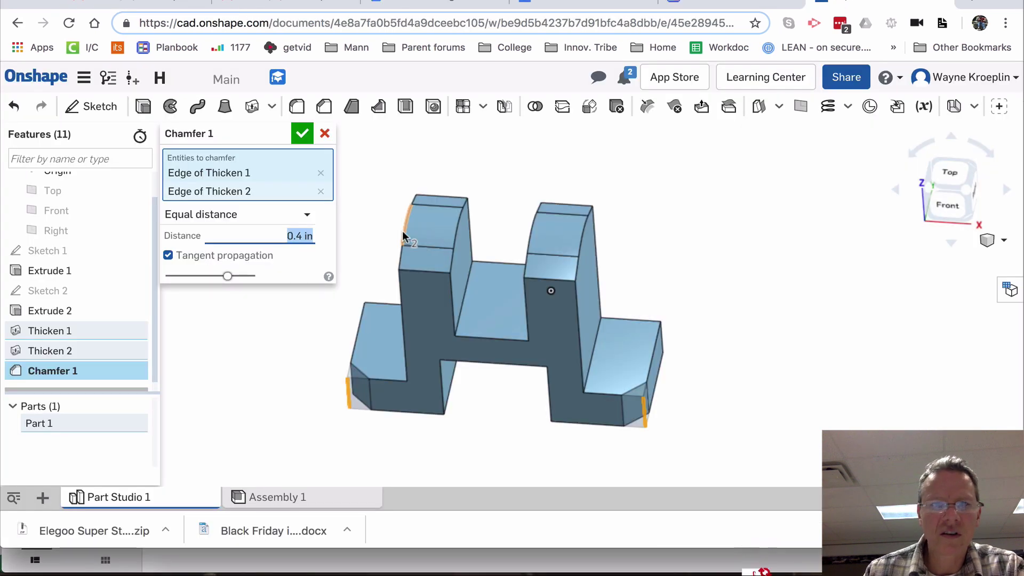
Step: Confirm the chamfer and sketch a 0.5-diameter circle on the right foot's top face
left_click(302, 134)
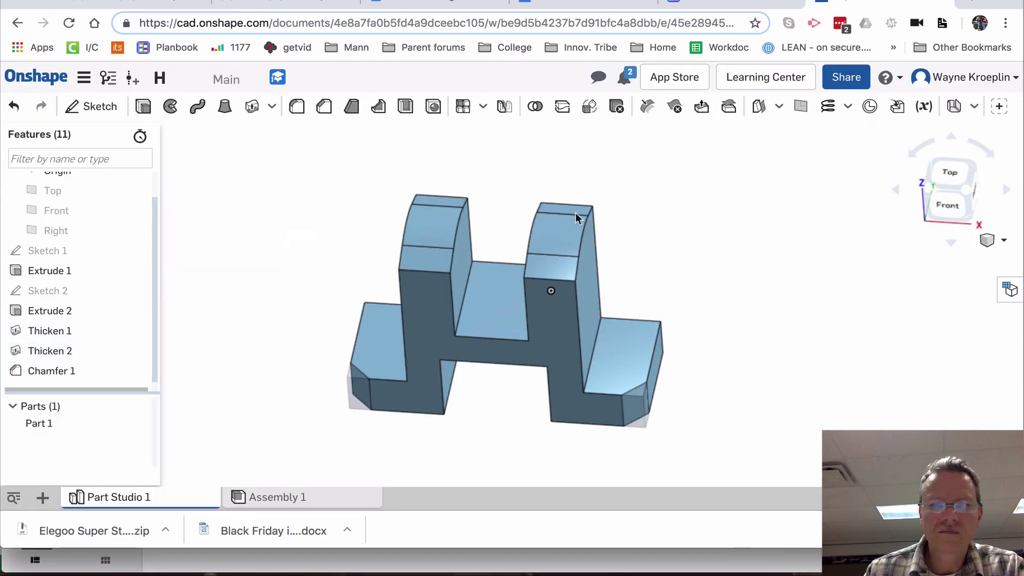
mouse_move(665, 210)
right_mouse_down()
mouse_move(714, 233)
mouse_move(658, 282)
right_mouse_up()
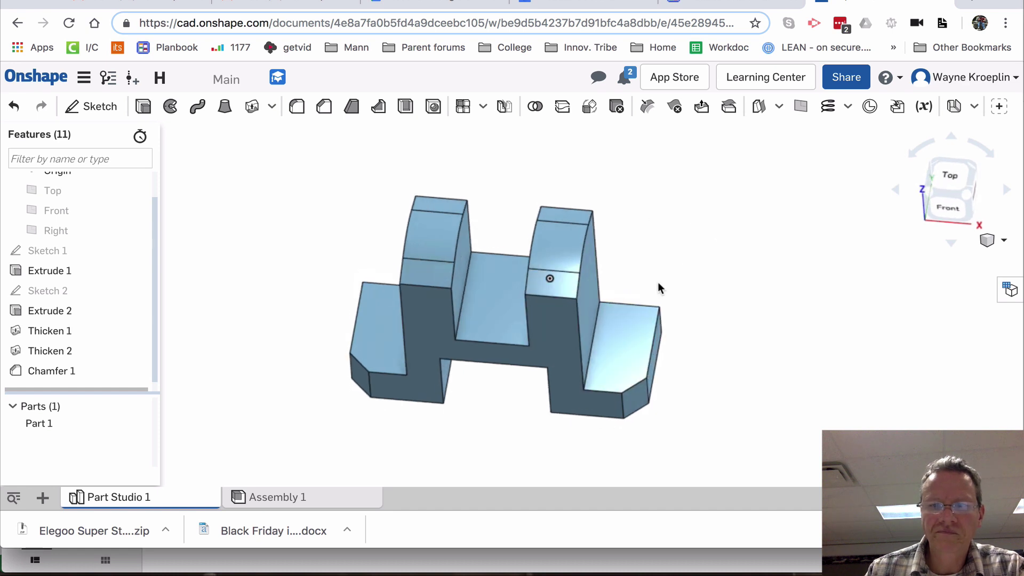
right_click(629, 341)
left_click(688, 128)
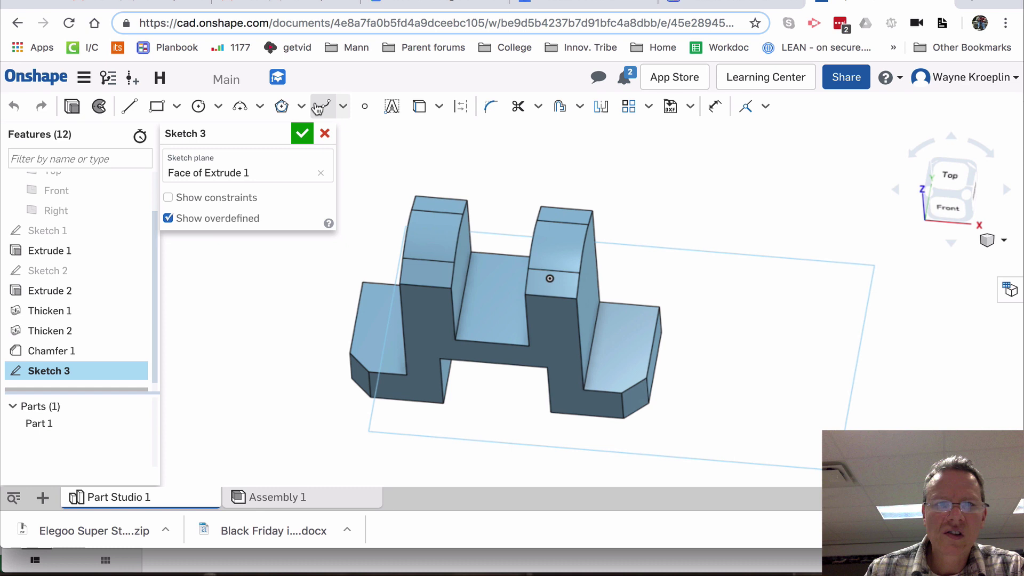
left_click(199, 107)
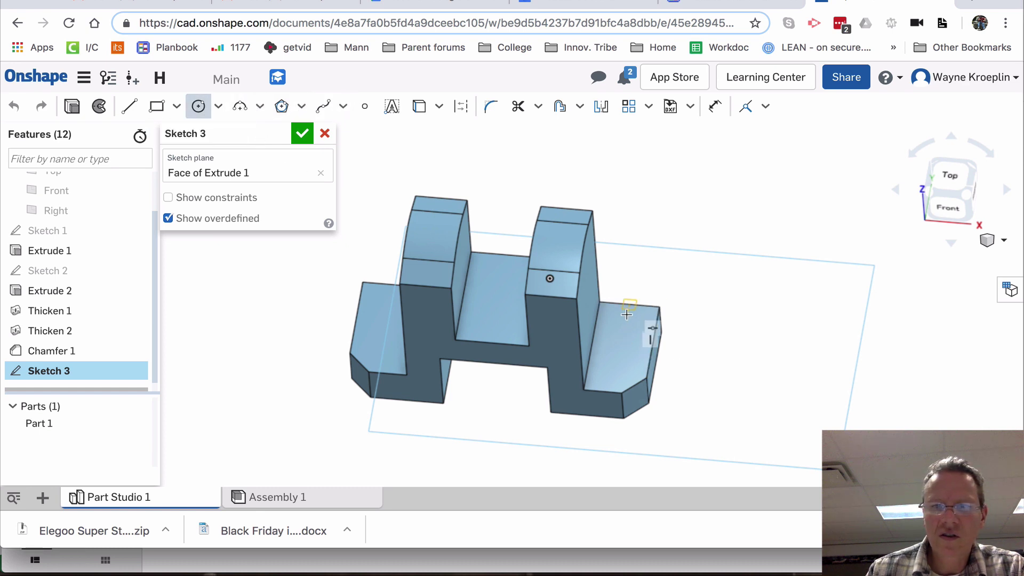
scroll(623, 311, "up", 4)
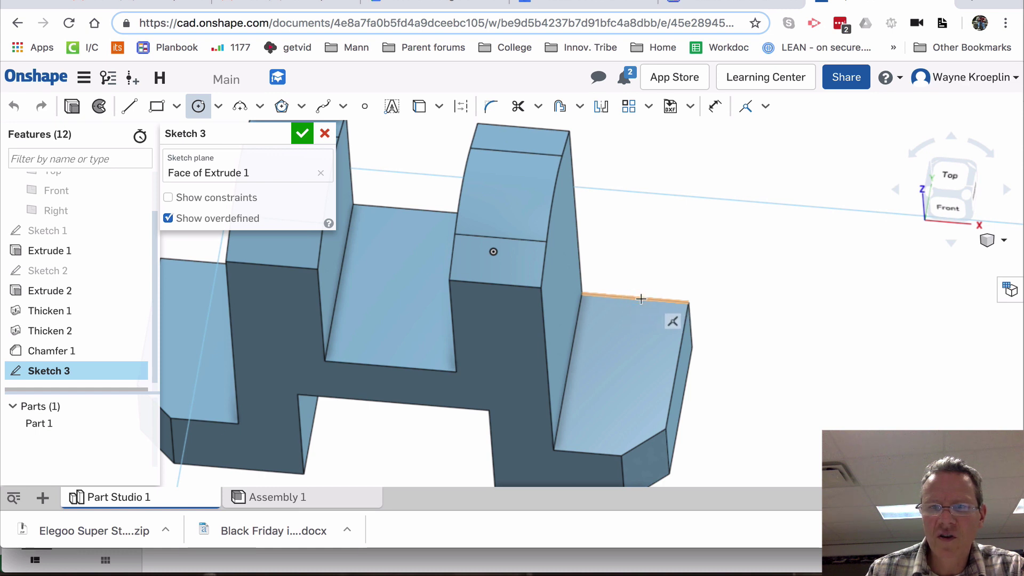
left_click(625, 361)
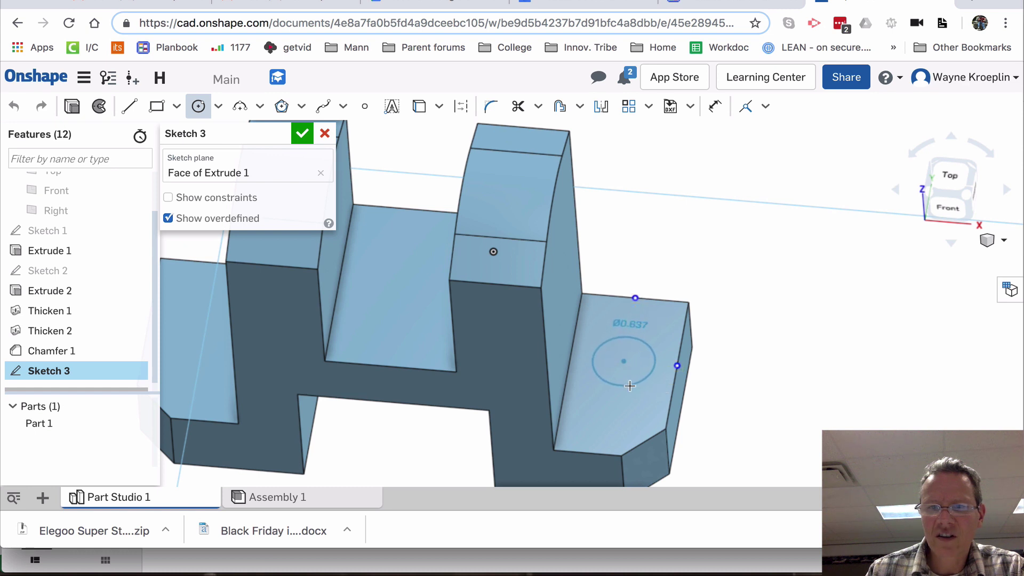
left_click(630, 382)
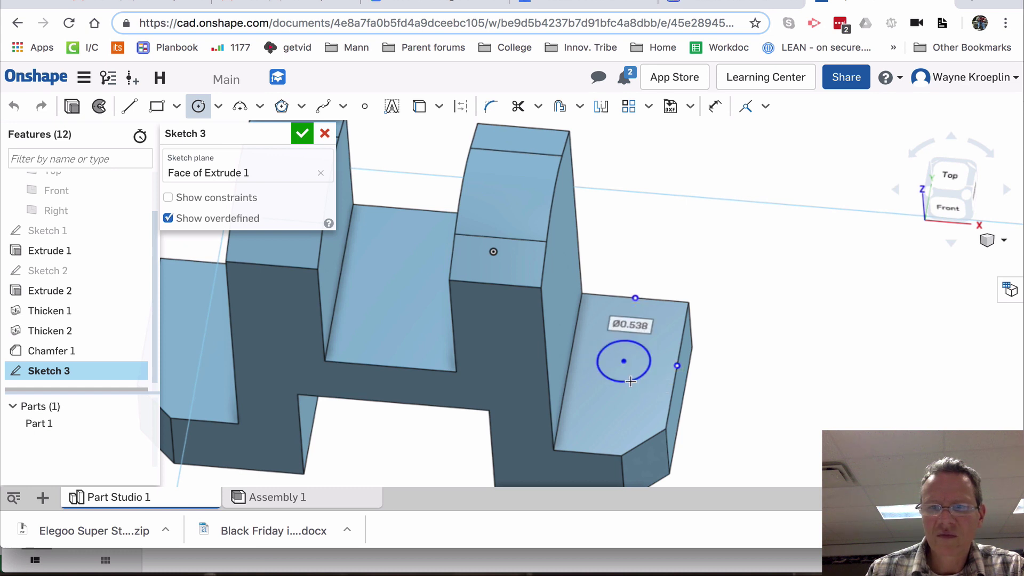
double_click(632, 326)
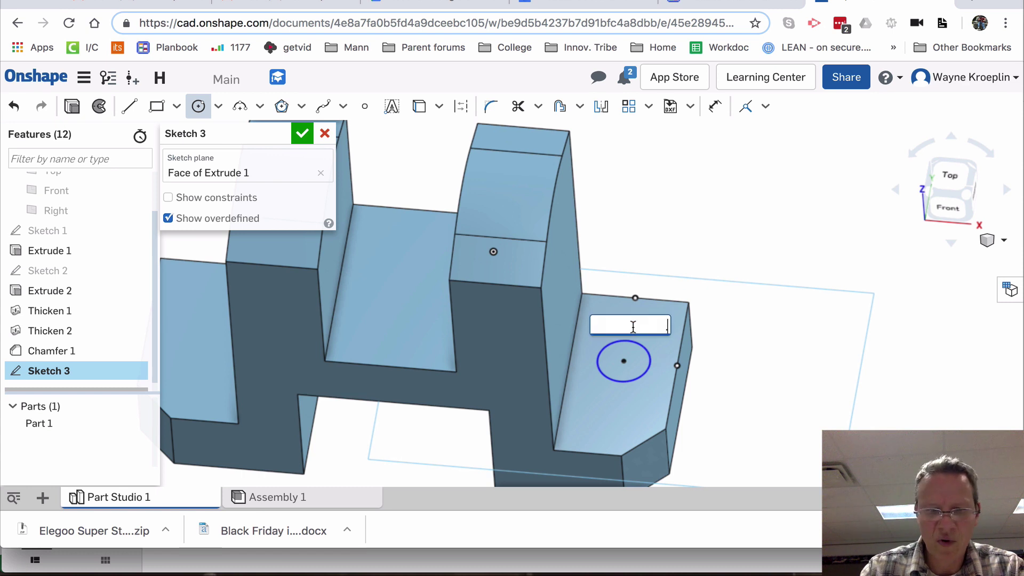
key("Return")
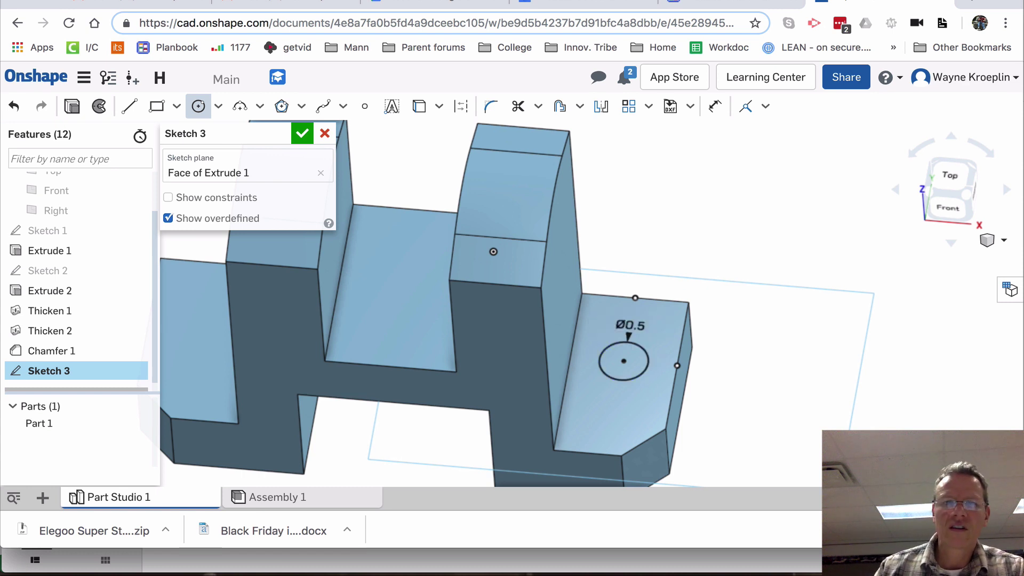
left_click(305, 136)
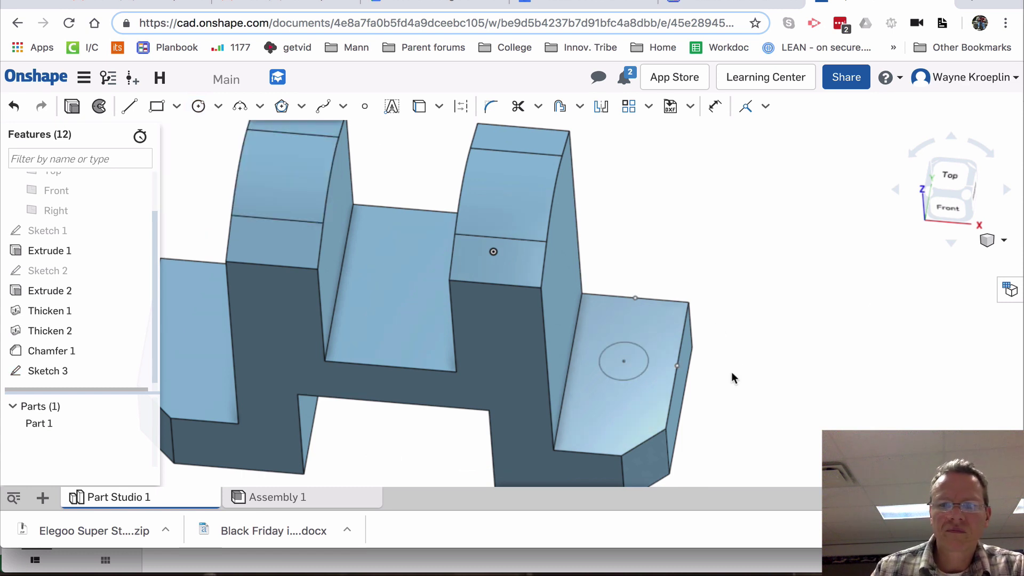
Step: Extrude the circle as a Remove cut to make the hole through the right foot
right_click(638, 363)
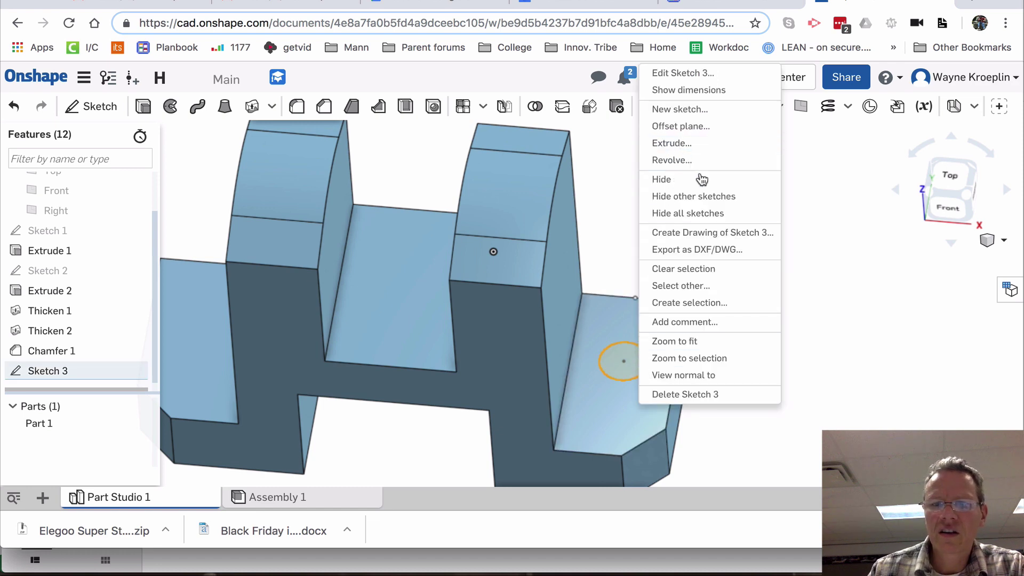
left_click(673, 143)
left_click(255, 175)
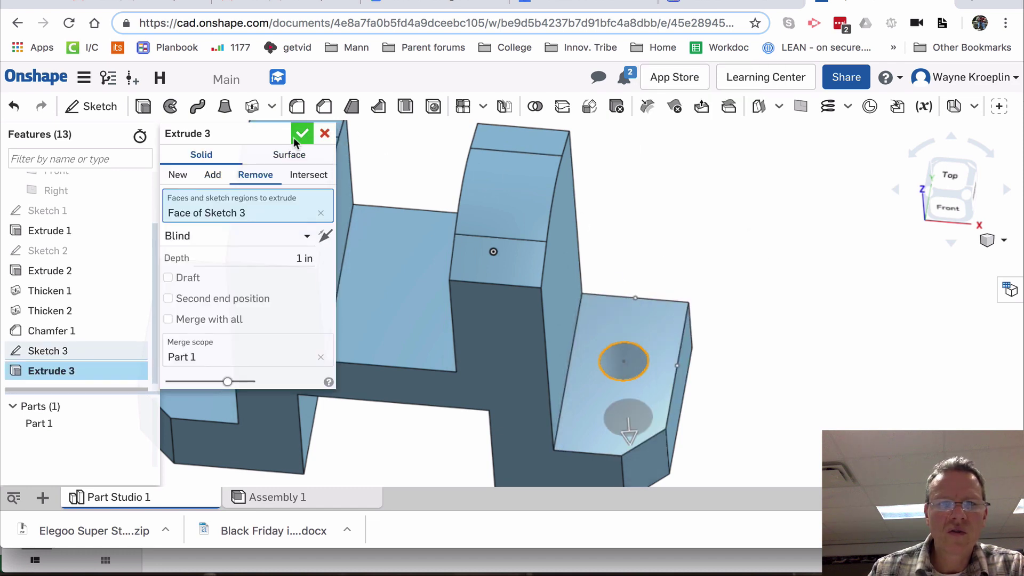
left_click(309, 136)
right_click_drag(663, 178, 796, 190)
Step: Sketch a 0.5-diameter circle on the left foot's top face
right_click(309, 423)
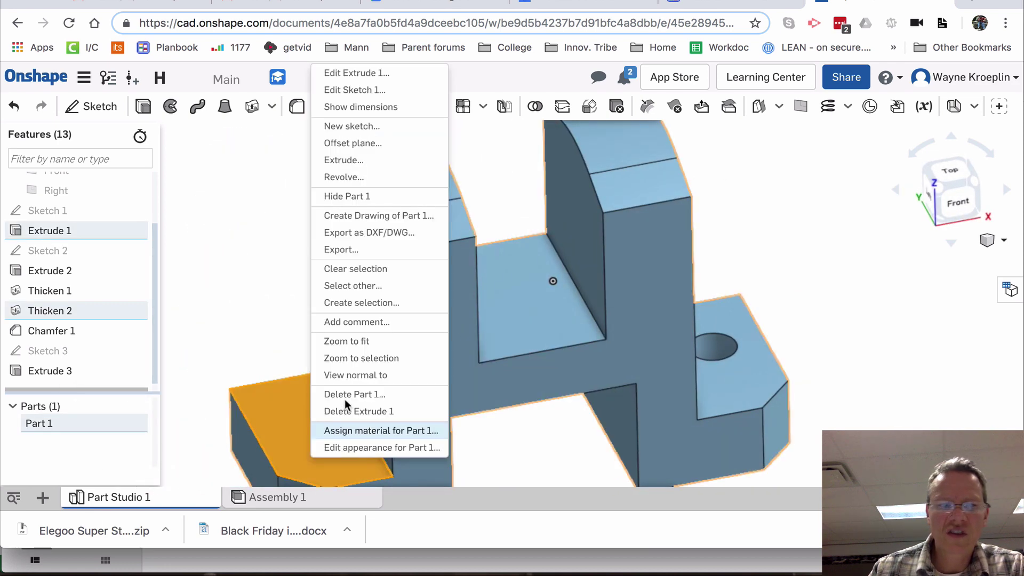
left_click(352, 126)
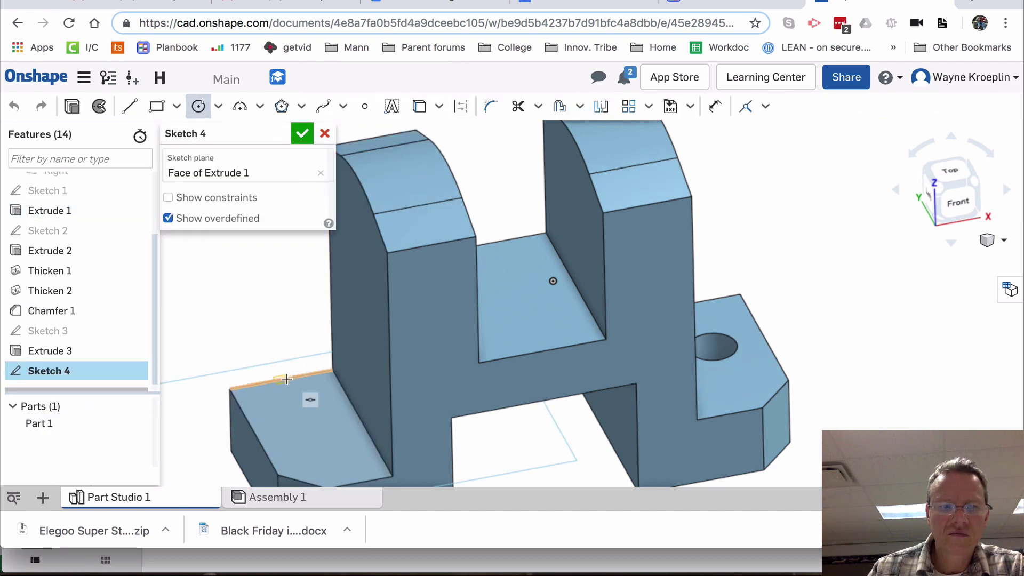
key("n")
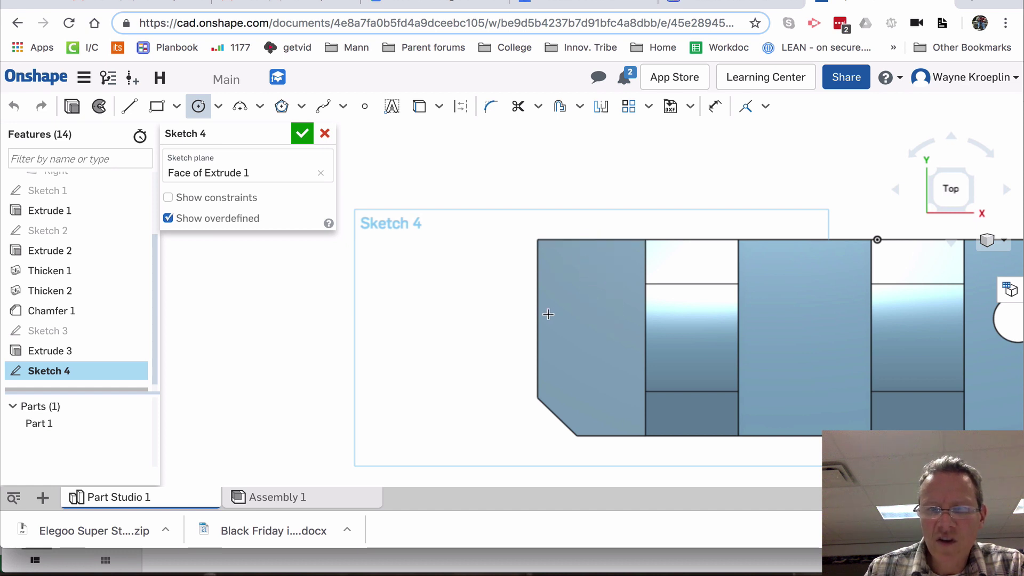
left_click(591, 317)
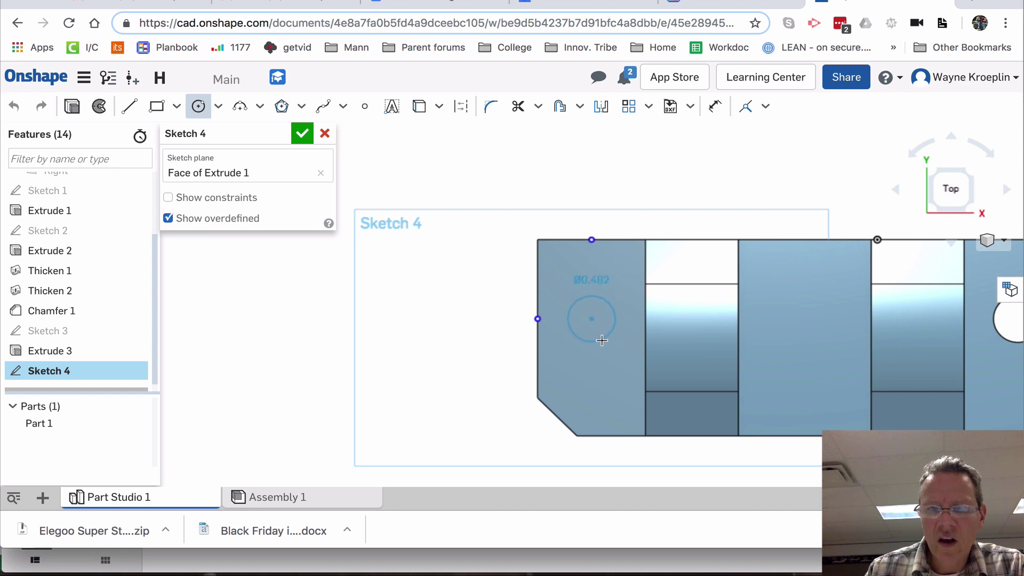
left_click(604, 341)
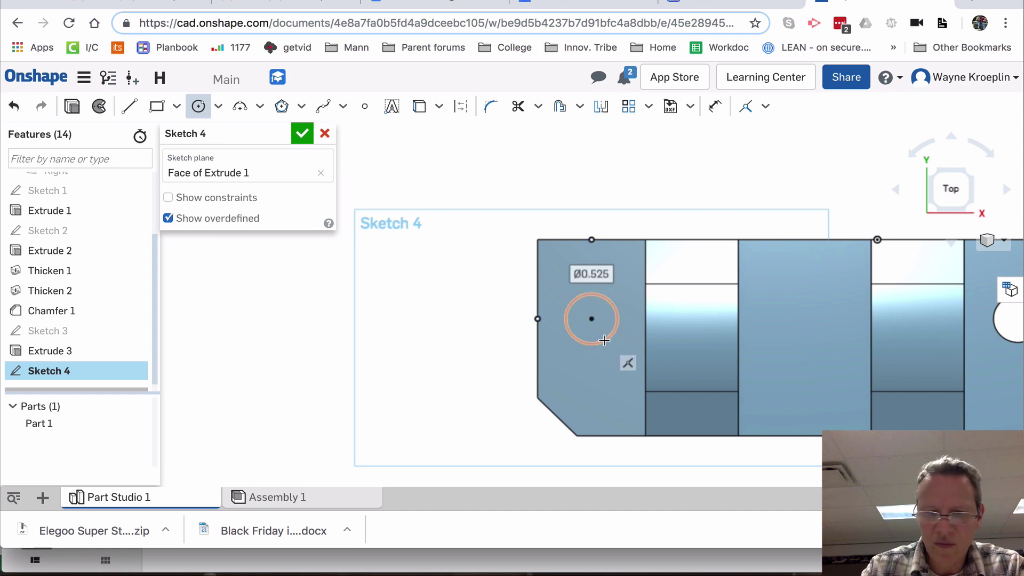
type(".5")
key("Return")
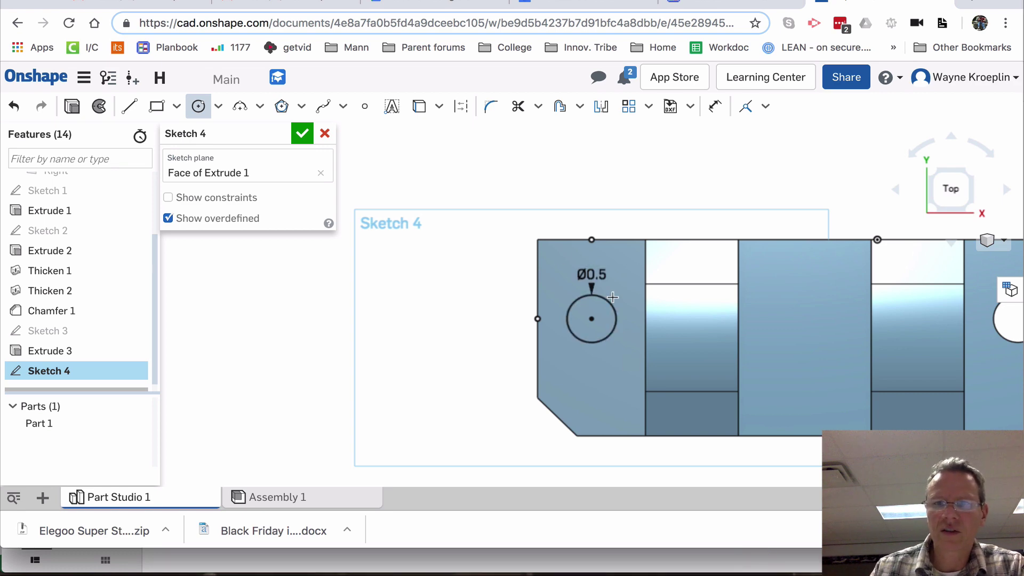
left_click(302, 133)
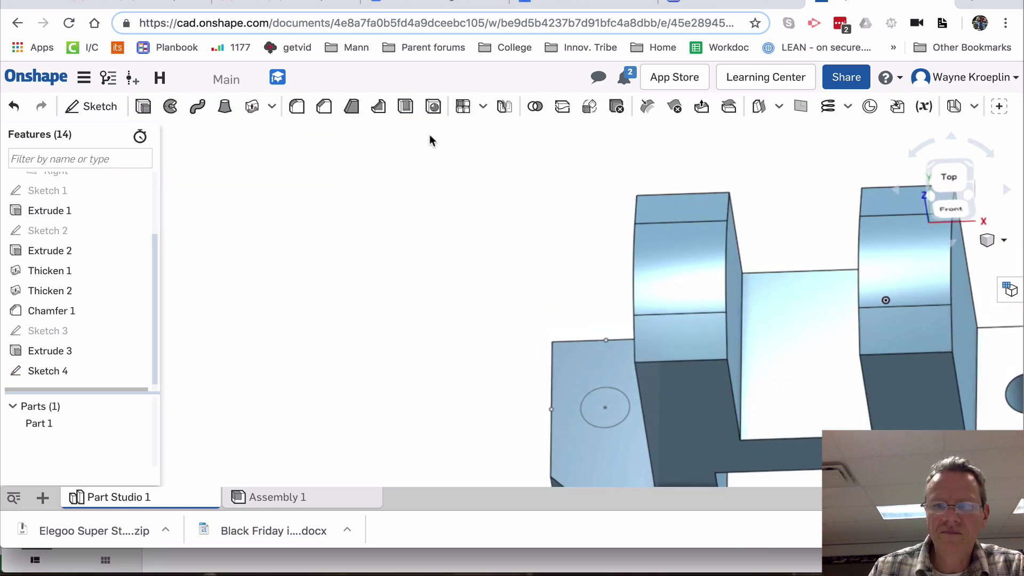
Step: Extrude the circle as a Remove cut set to Through all, holing the left foot
scroll(475, 302, "up", 5)
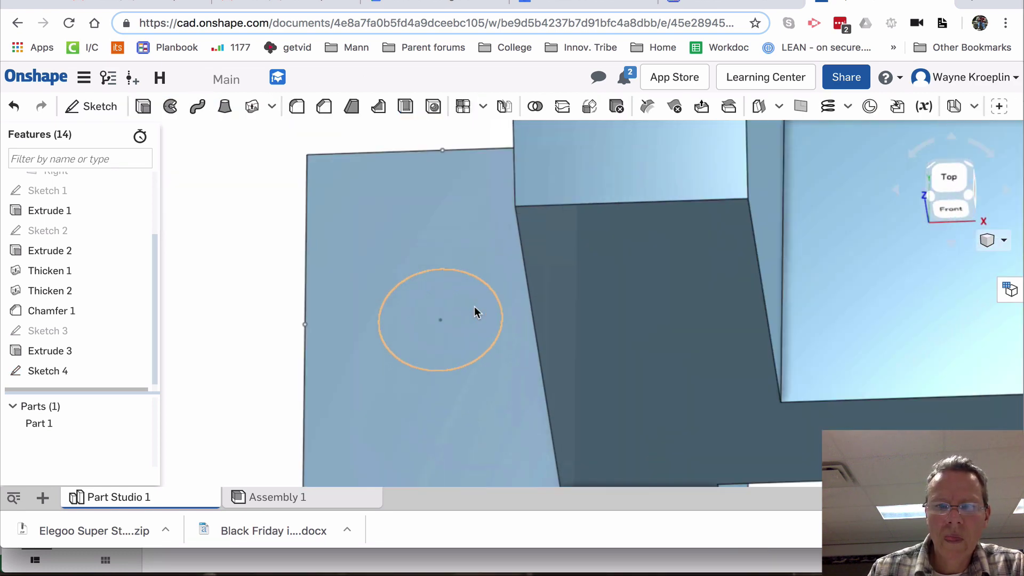
left_click(472, 309)
right_click(470, 309)
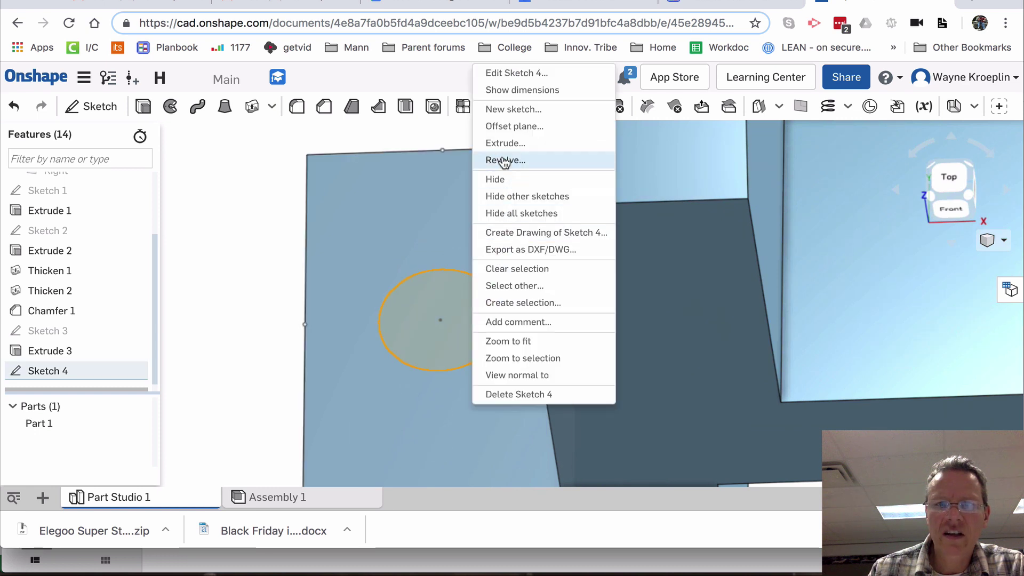
left_click(496, 144)
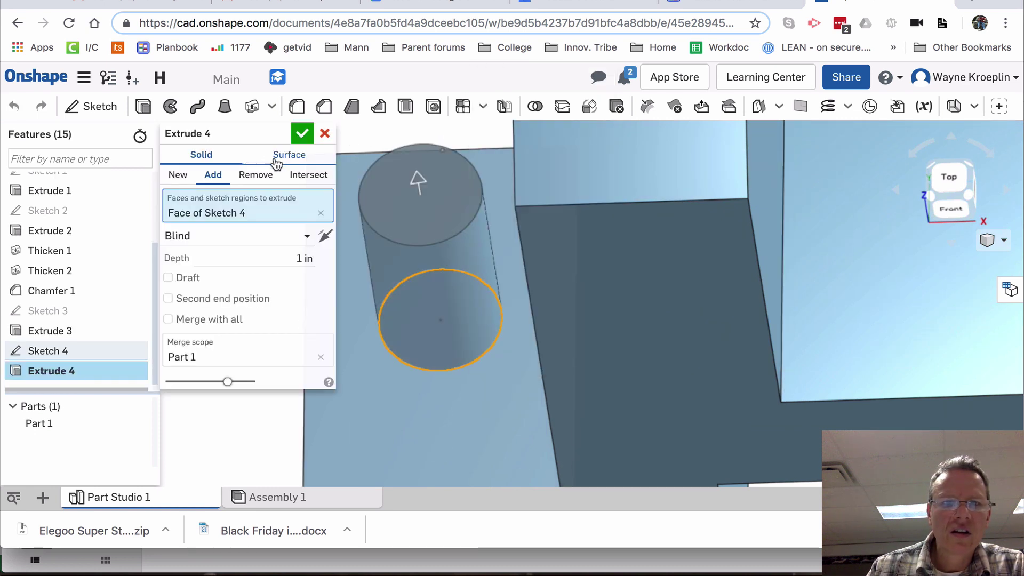
left_click(256, 175)
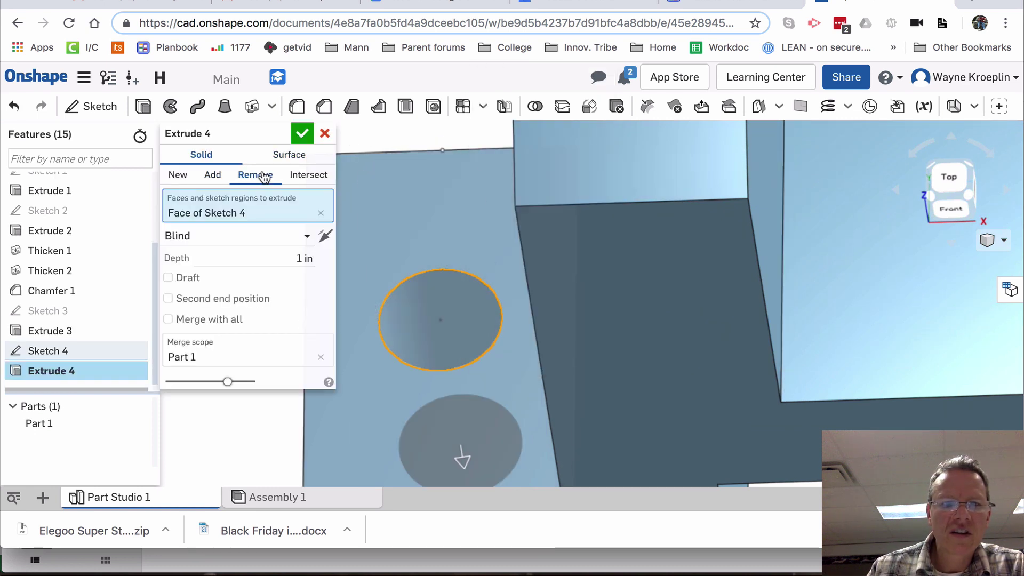
left_click(283, 240)
left_click(221, 380)
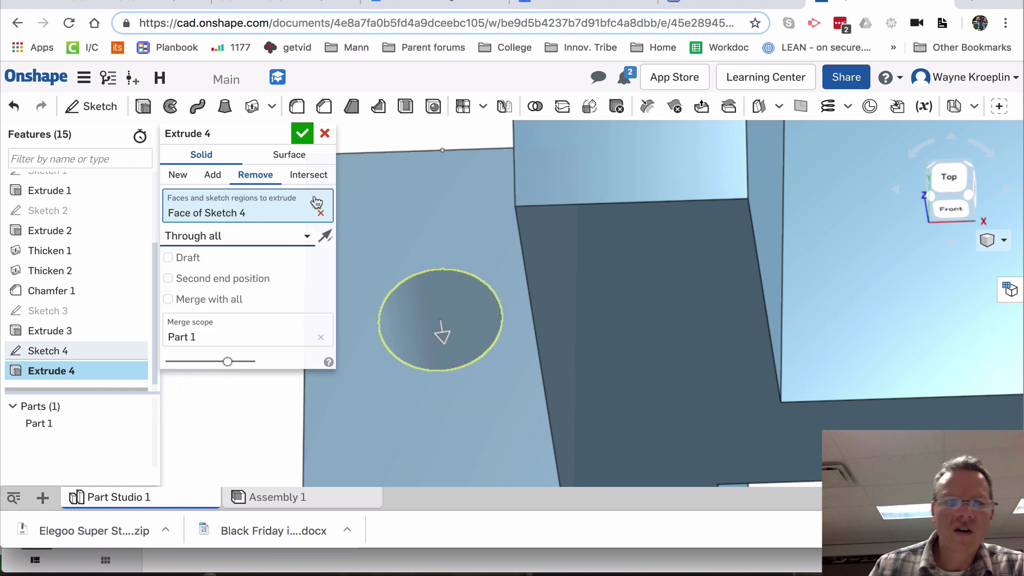
left_click(302, 137)
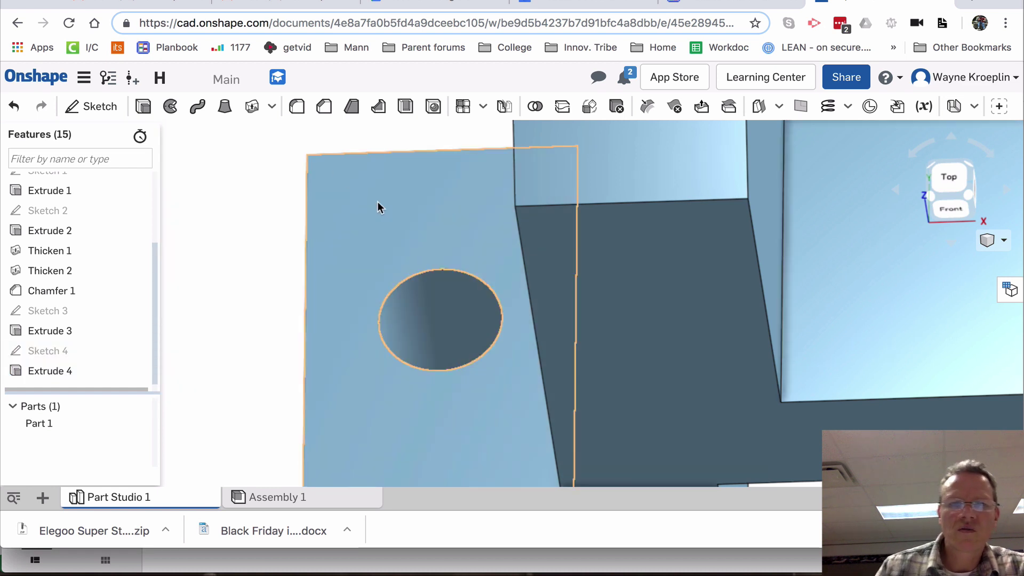
Step: Compare the model with the reference slide and select the upright's outer face
scroll(403, 191, "down", 4)
right_click_drag(402, 182, 469, 323)
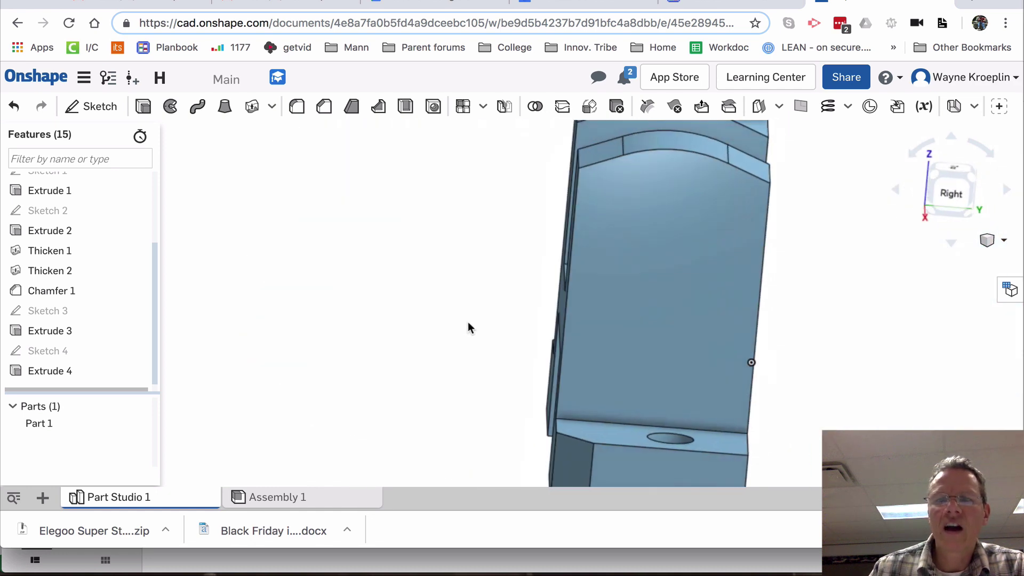
key("ctrl+2")
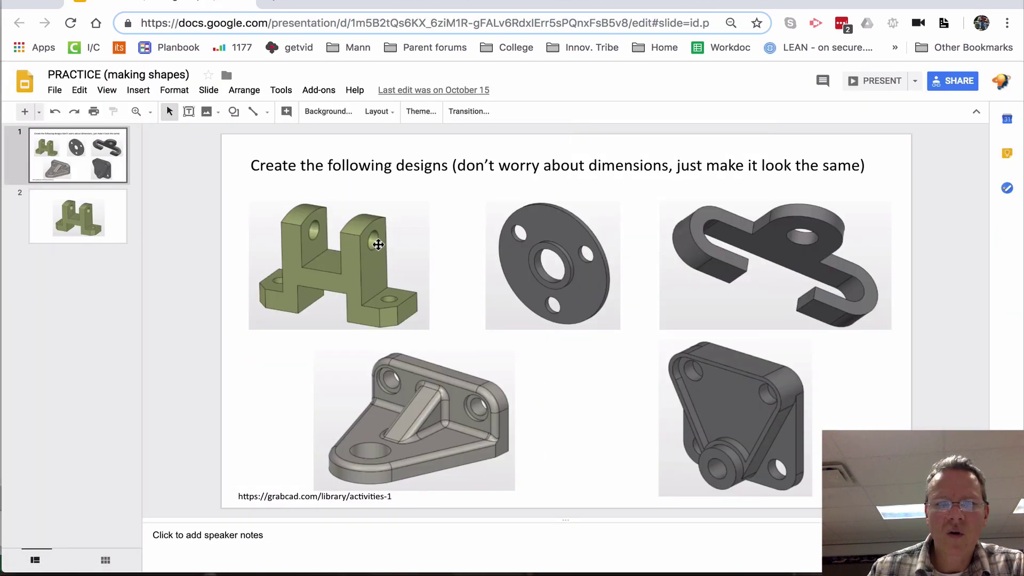
key("ctrl+9")
left_click(651, 210)
Step: Sketch a circle of about 0.501 diameter near the top of the upright face
right_click(652, 210)
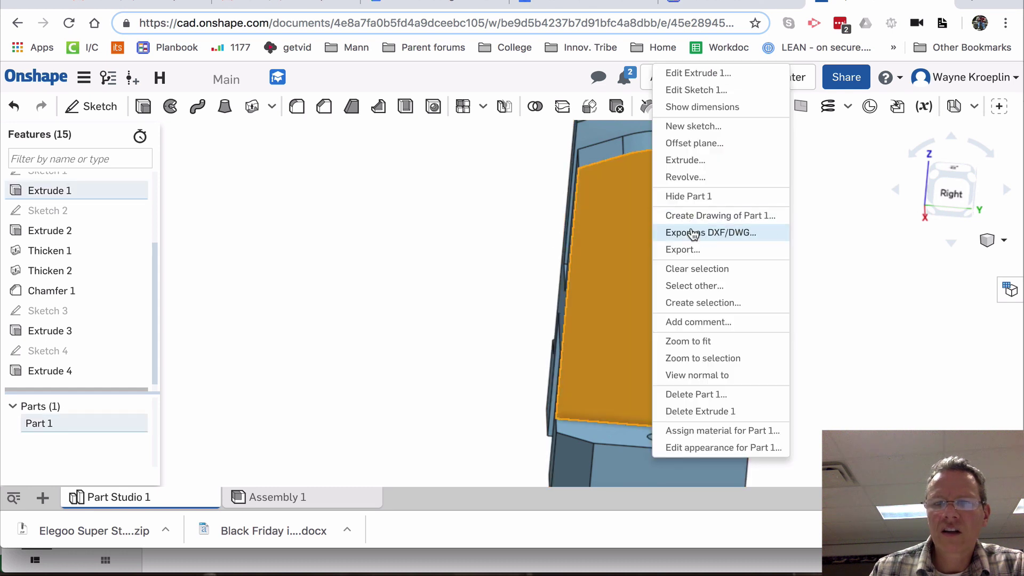
left_click(693, 126)
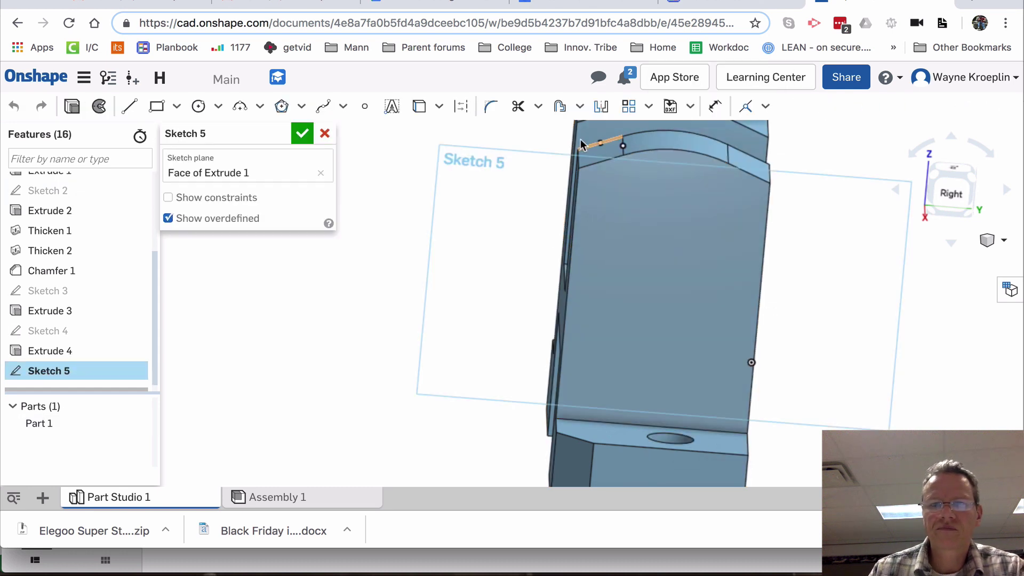
left_click(200, 107)
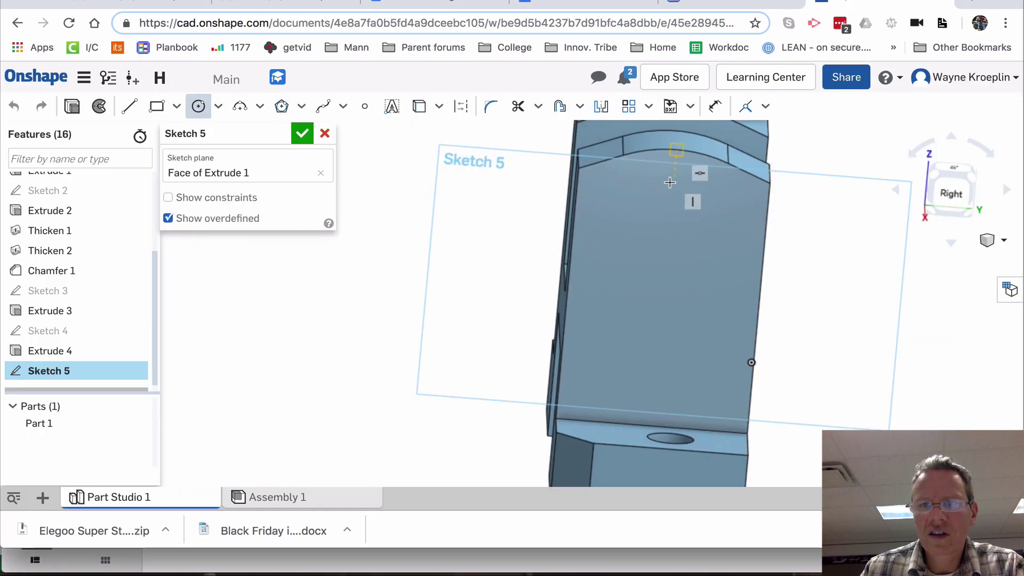
left_click(671, 191)
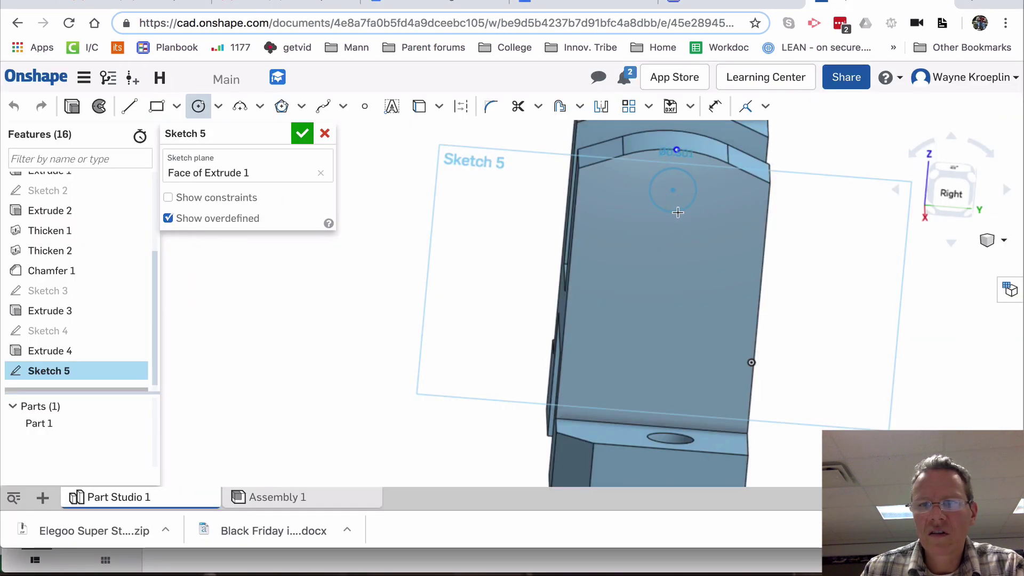
left_click(678, 212)
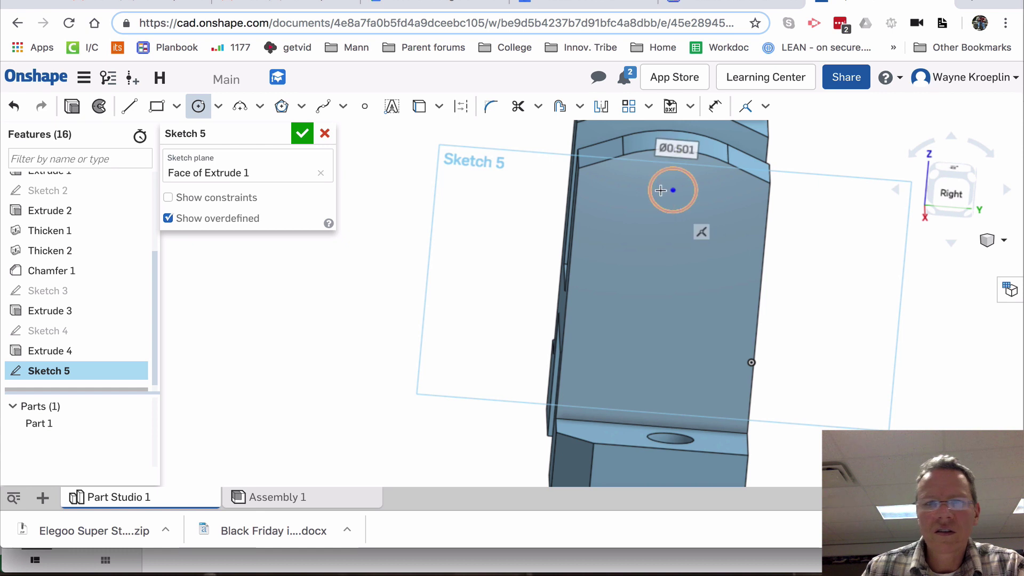
left_click(301, 134)
Step: Extrude the circle Through all to cut the hole across both uprights
right_click(680, 190)
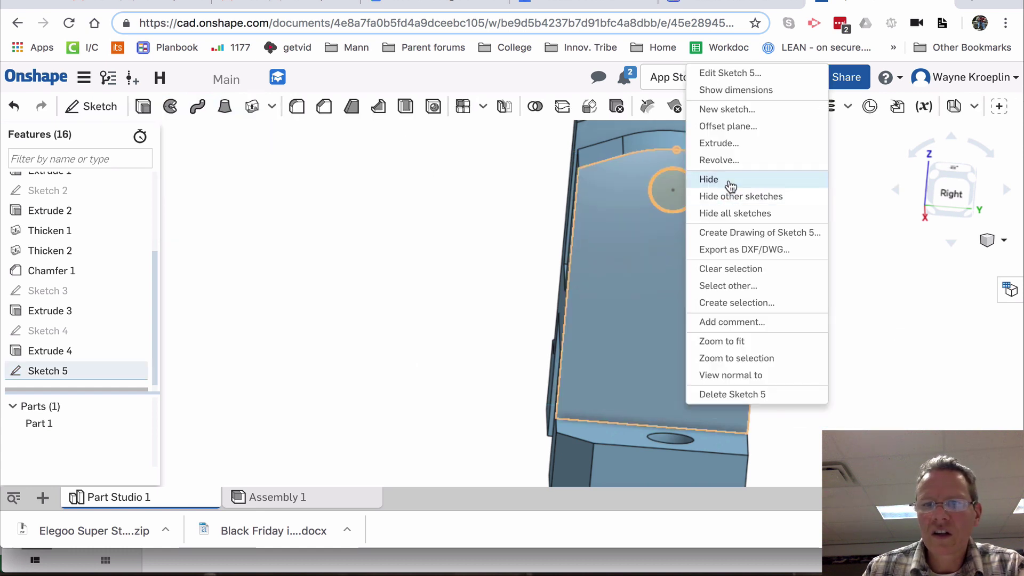
left_click(758, 147)
key("shift+7")
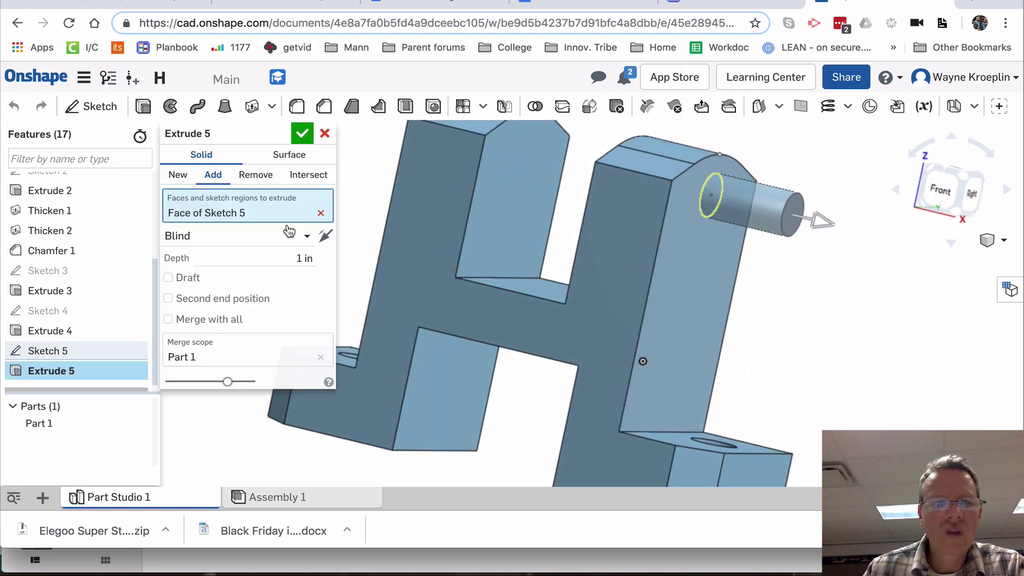
left_click(261, 243)
left_click(231, 379)
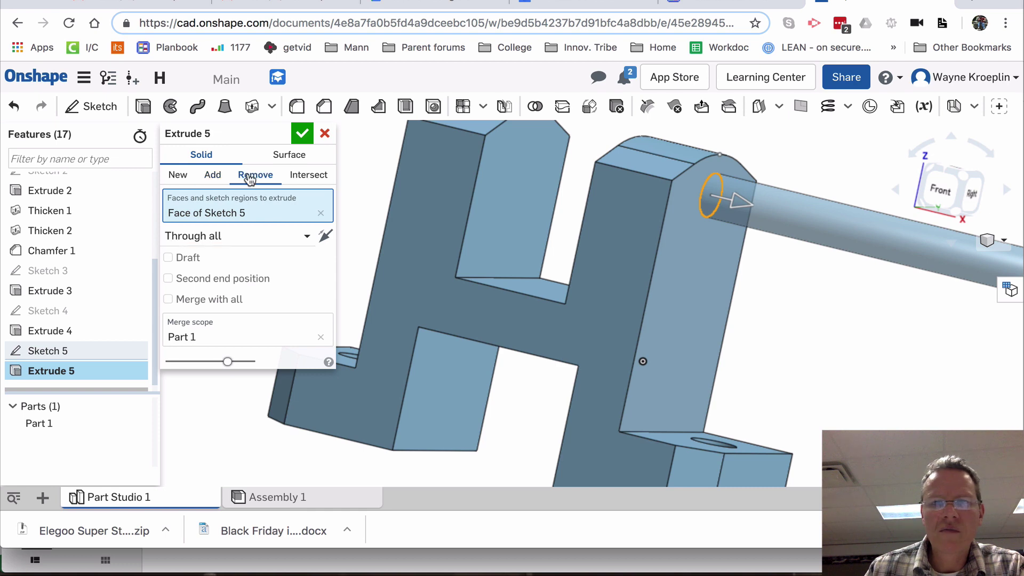
right_click_drag(384, 176, 515, 196)
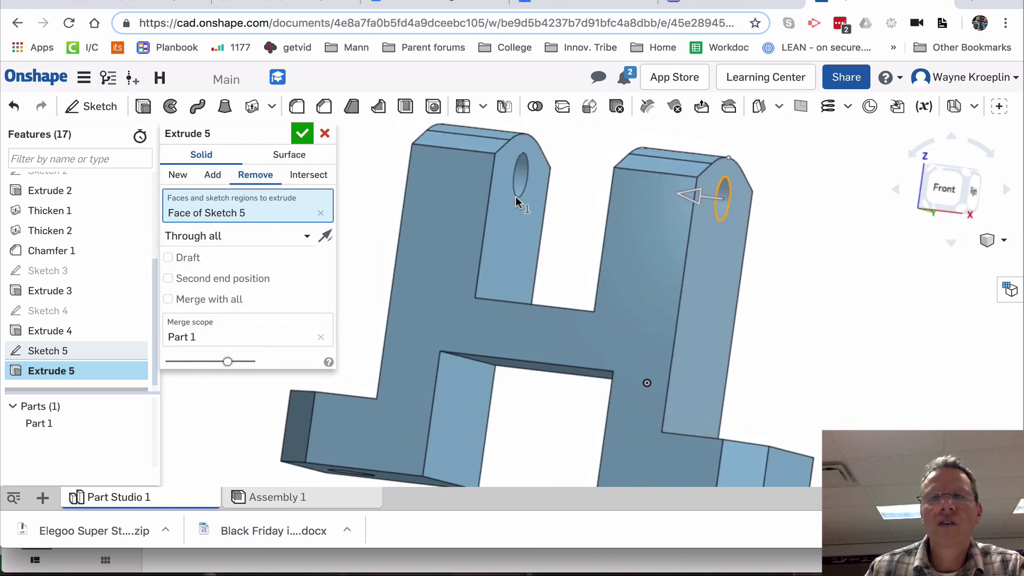
left_click(302, 134)
Step: Orbit around the bracket and compare it with the reference slide
right_click_drag(773, 245, 671, 241)
key("ctrl+2")
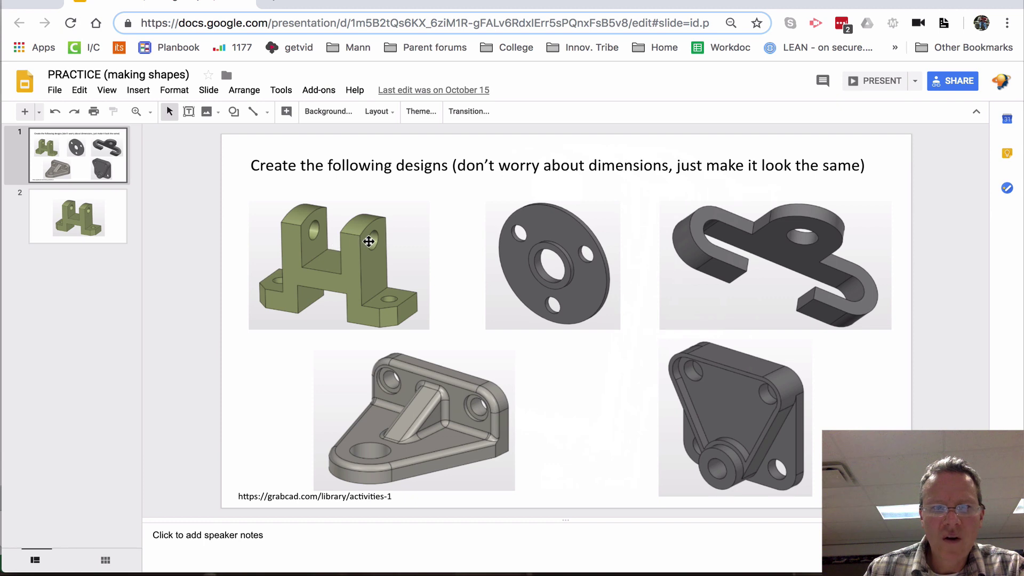
key("ctrl+6")
right_click_drag(610, 222, 675, 236)
scroll(126, 336, "up", 5)
Step: Edit Sketch 5 to drag the hole centre lower, rebuilding Extrude 5's holes
scroll(123, 327, "down", 5)
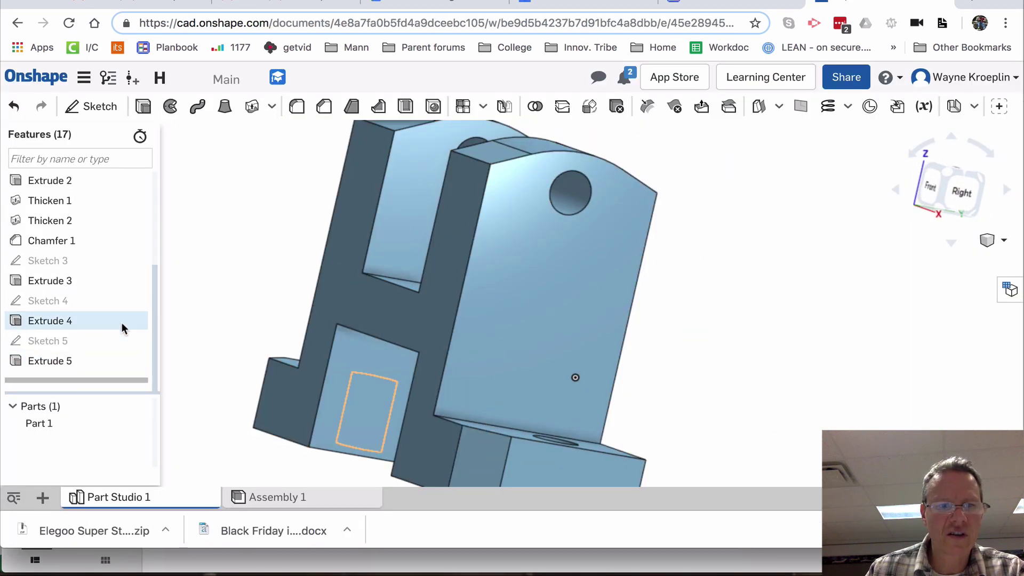
double_click(60, 343)
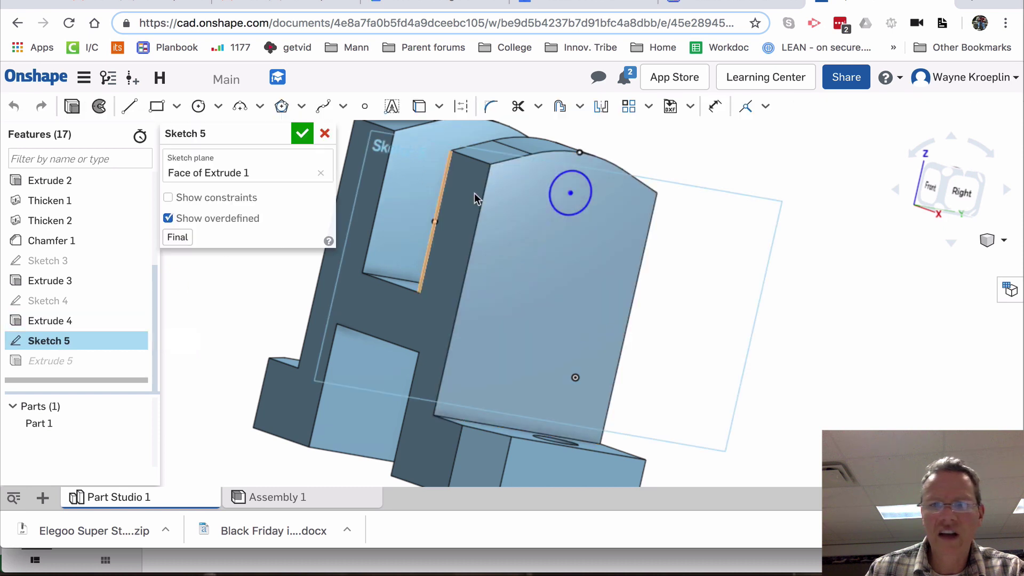
left_click_drag(575, 193, 573, 213)
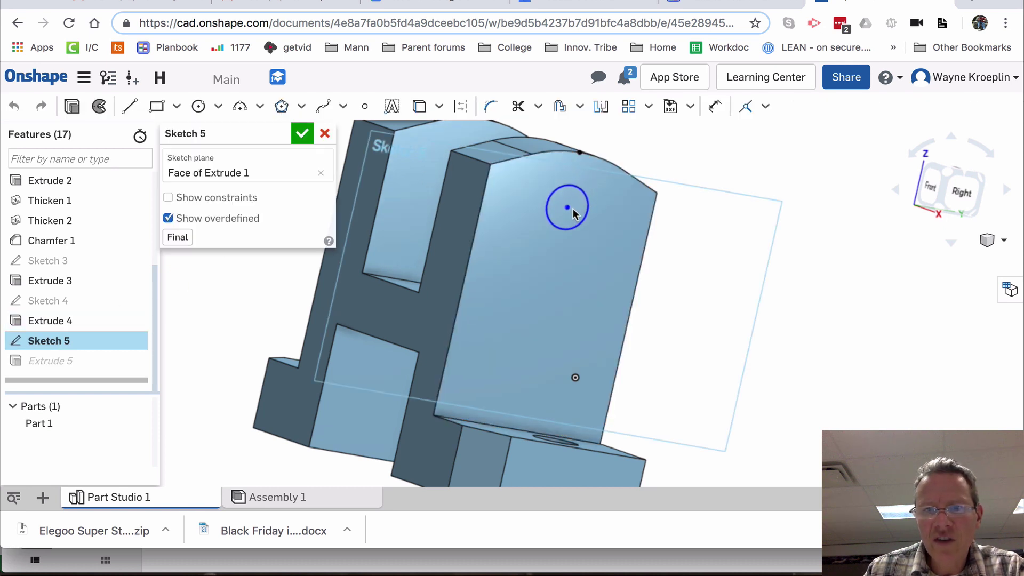
left_click(299, 137)
mouse_move(297, 162)
right_mouse_down()
mouse_move(384, 172)
mouse_move(309, 172)
right_mouse_up()
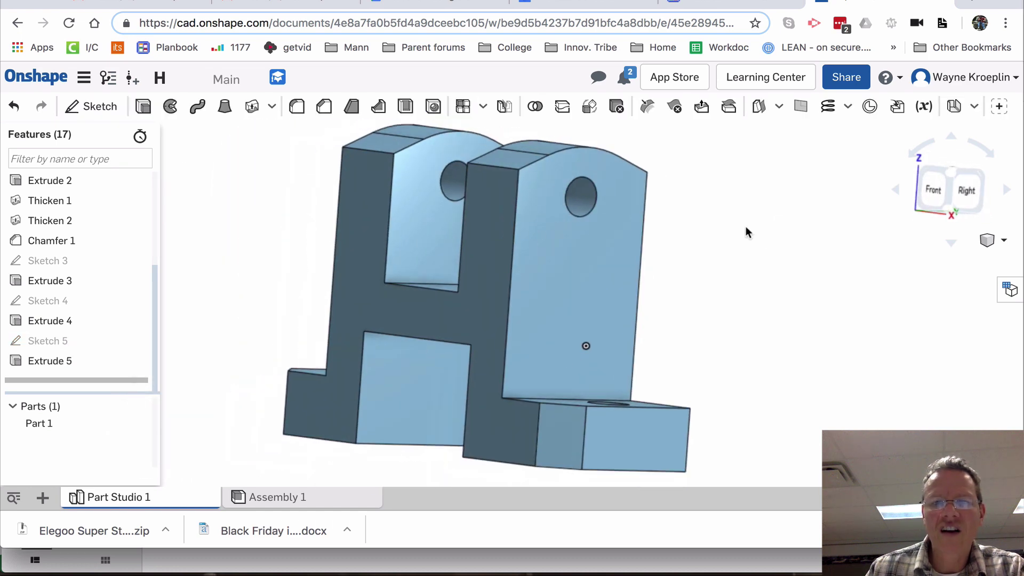